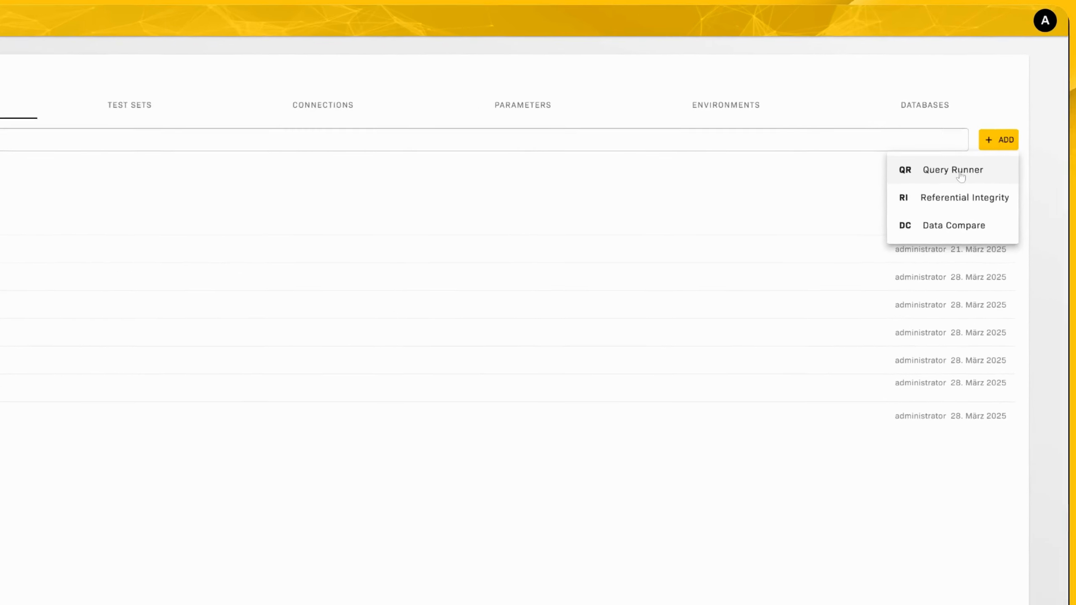
- Create a Query Runner test 'Validate records loaded in src_customer' on SRC_LHouse and begin its query
click(960, 175)
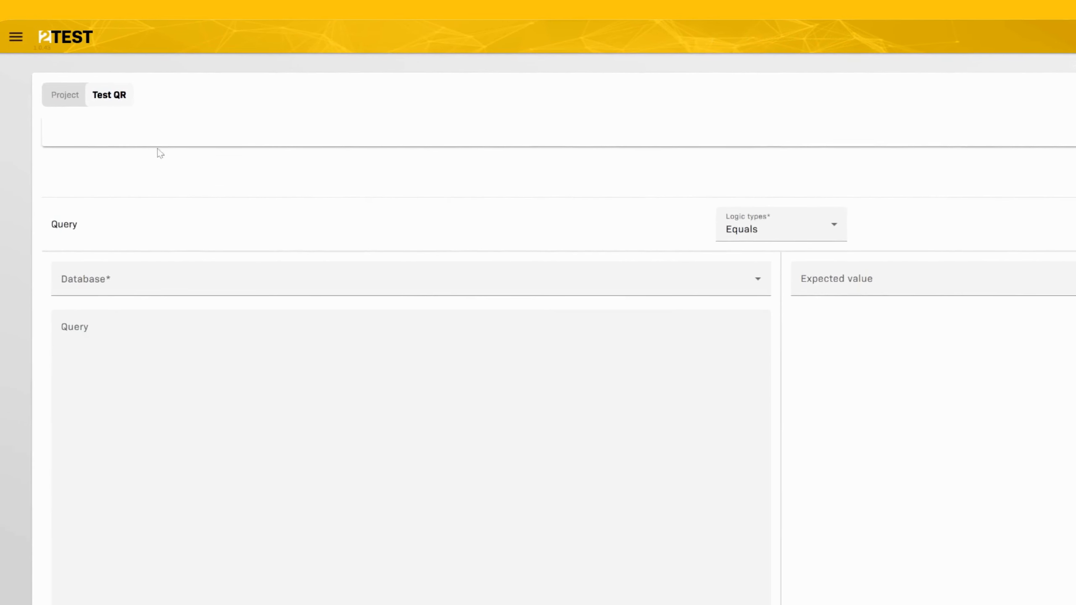
click(133, 136)
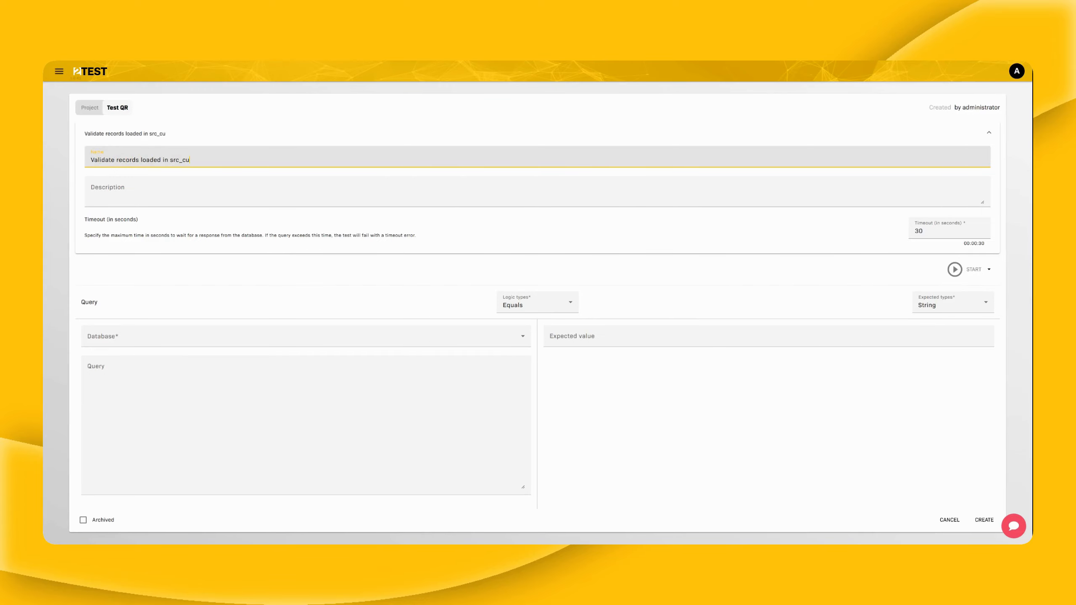
key(Tab)
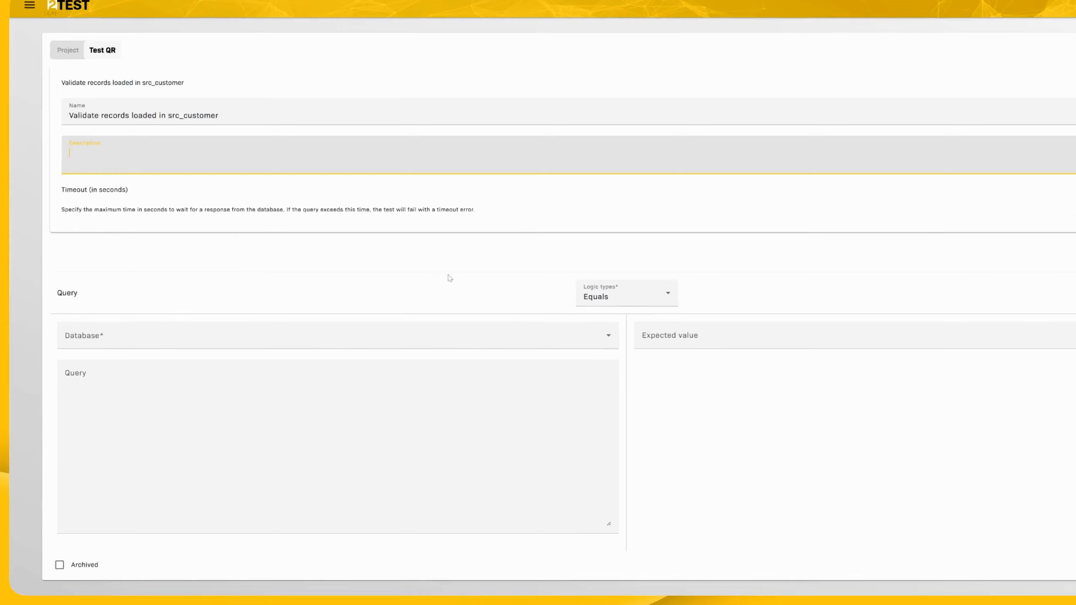
click(175, 336)
click(112, 414)
click(117, 370)
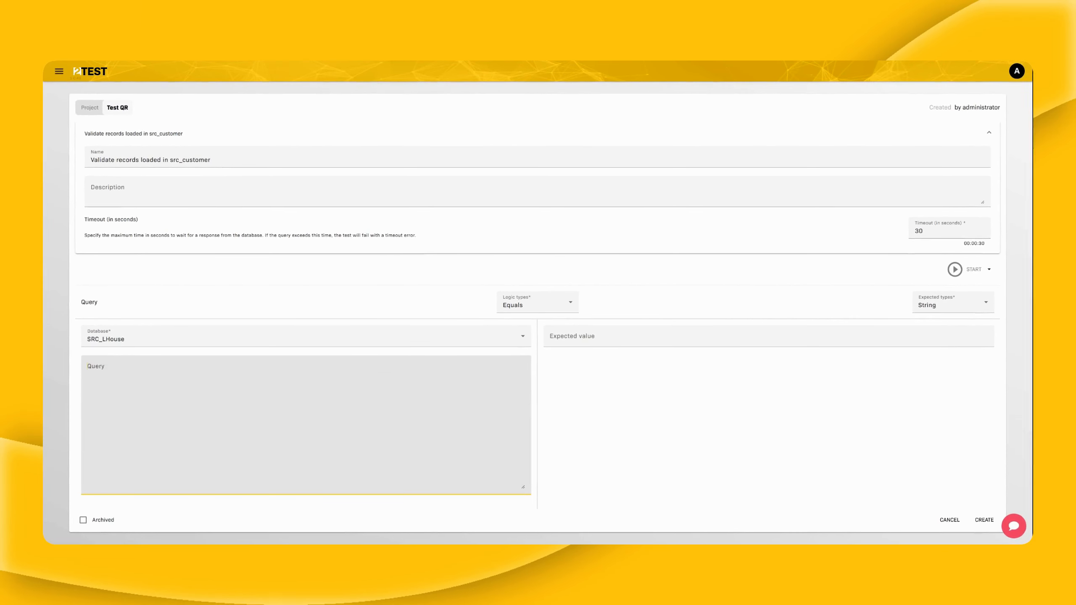
text(sel)
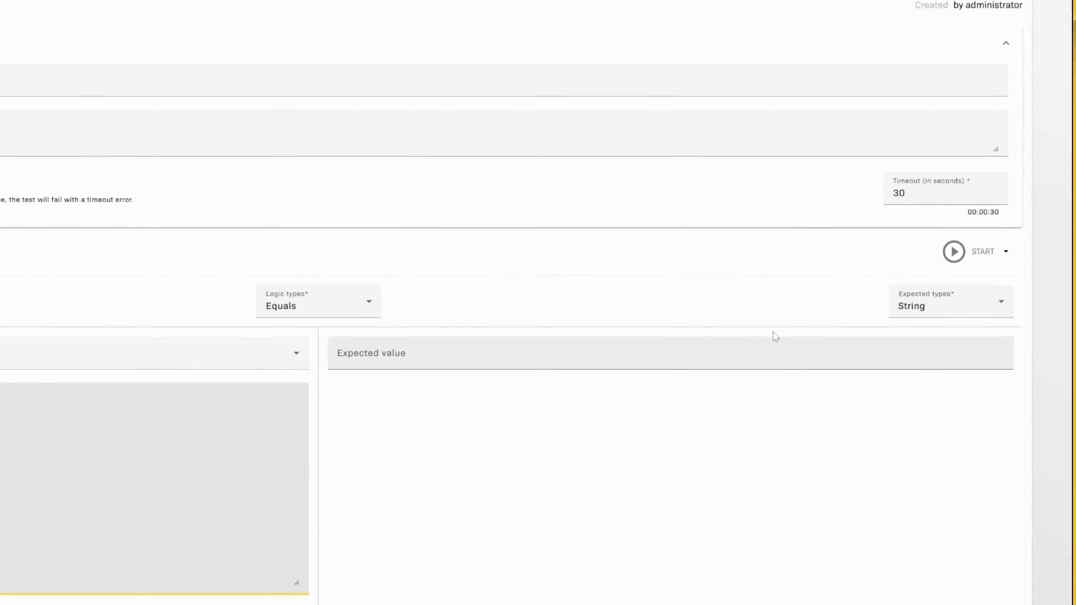
- Keep expected type String and set the logic to Greater than with expected value 0
click(945, 304)
click(947, 331)
click(754, 339)
click(467, 298)
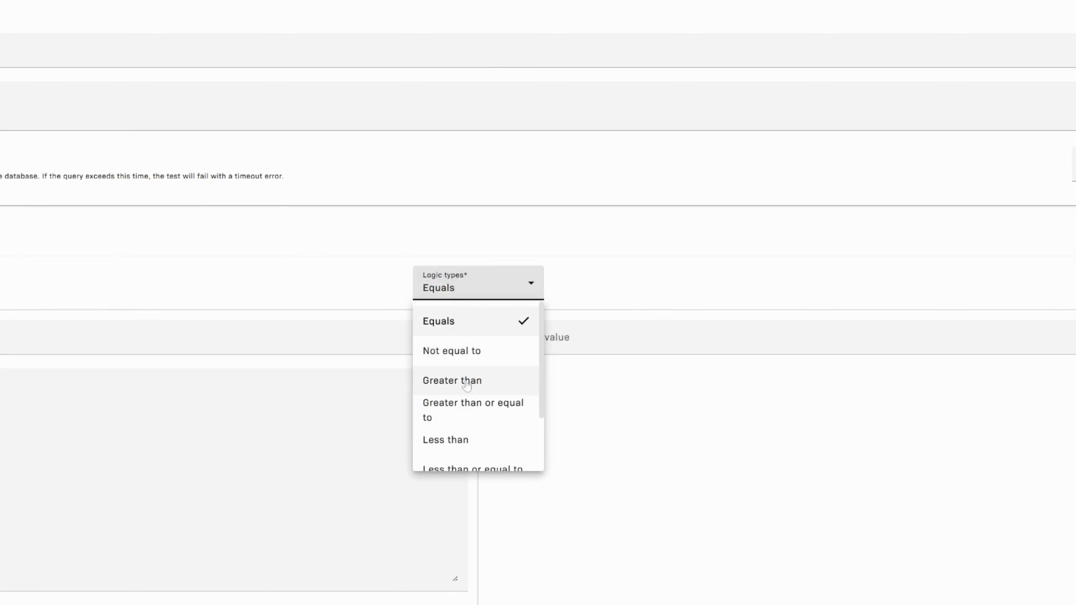
click(463, 377)
click(549, 341)
text(0)
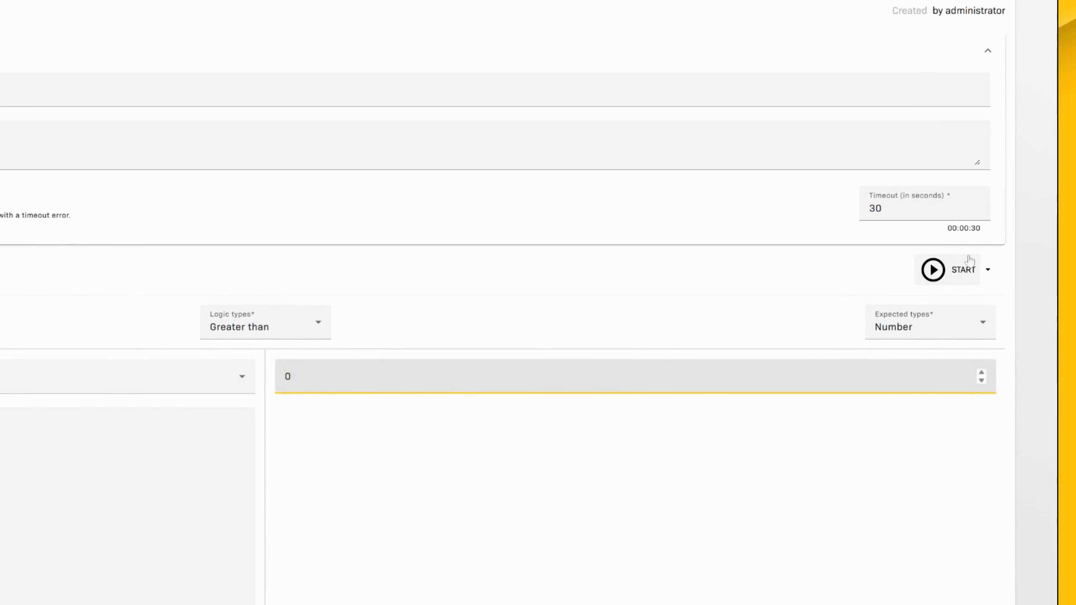
- Run the test in PROD and save it to the Test Library
click(987, 270)
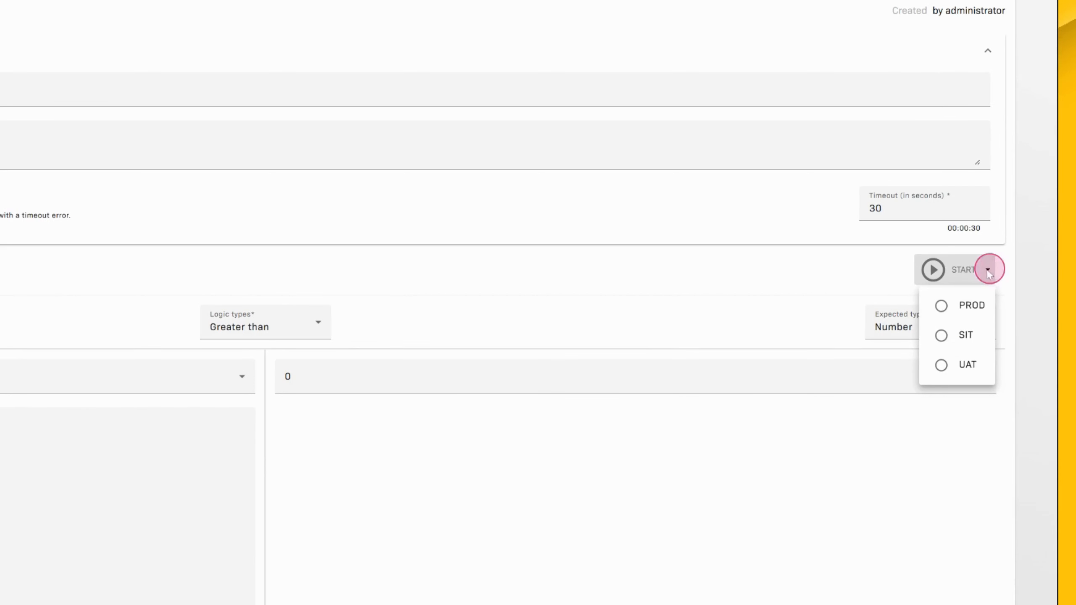
click(963, 310)
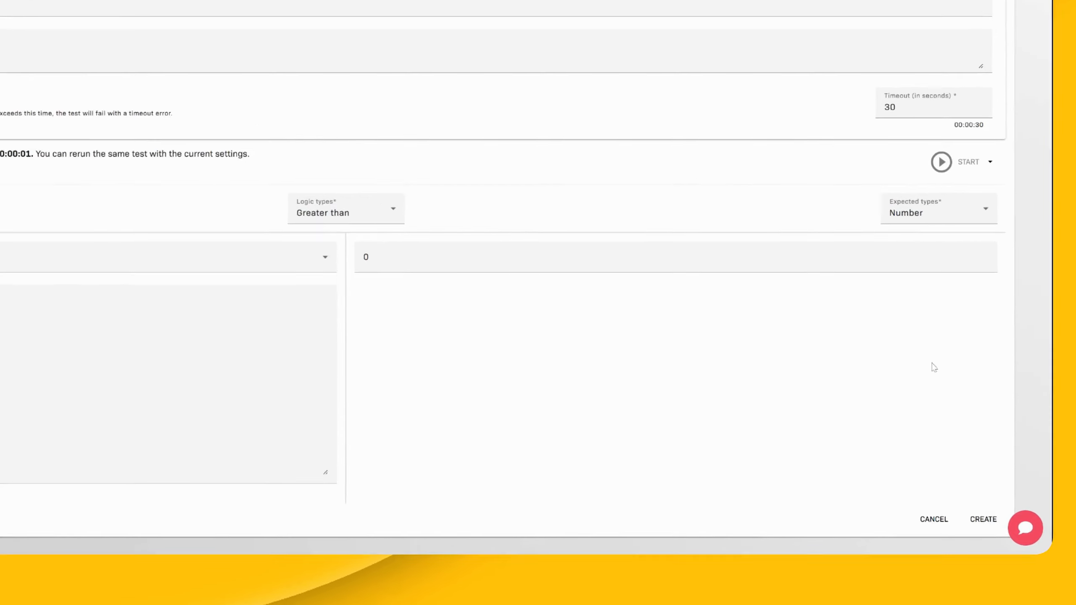
click(988, 520)
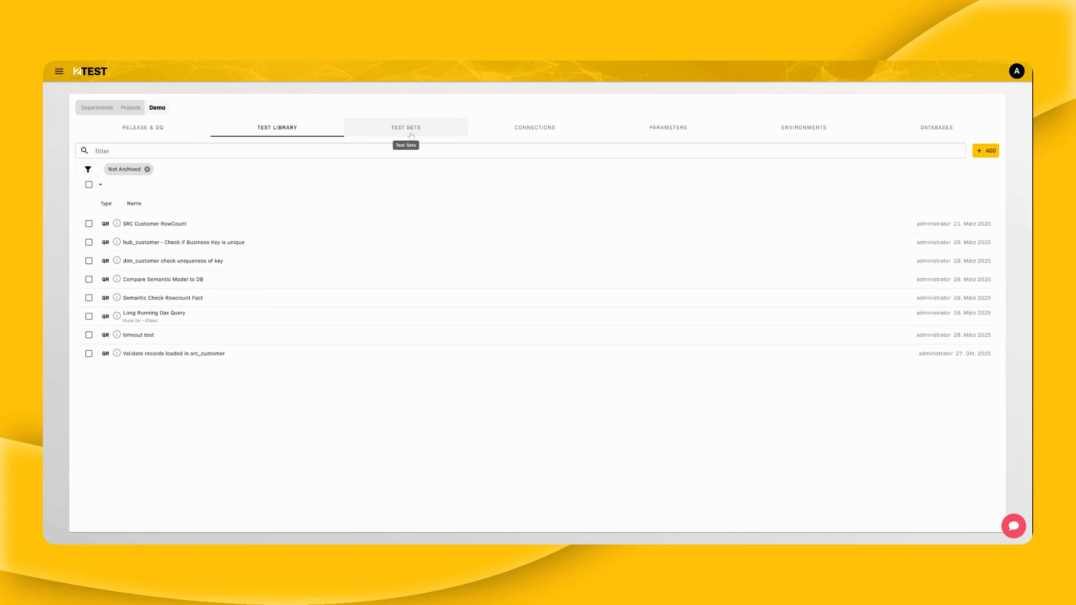
- Create a test set named Demo, then go back to the Test Library
click(411, 134)
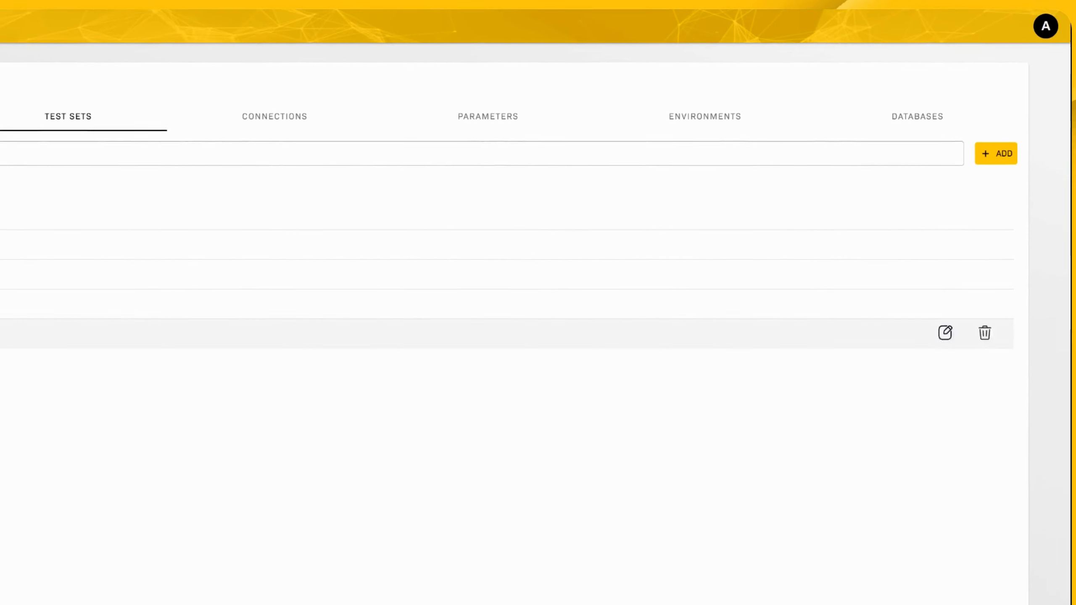
click(980, 153)
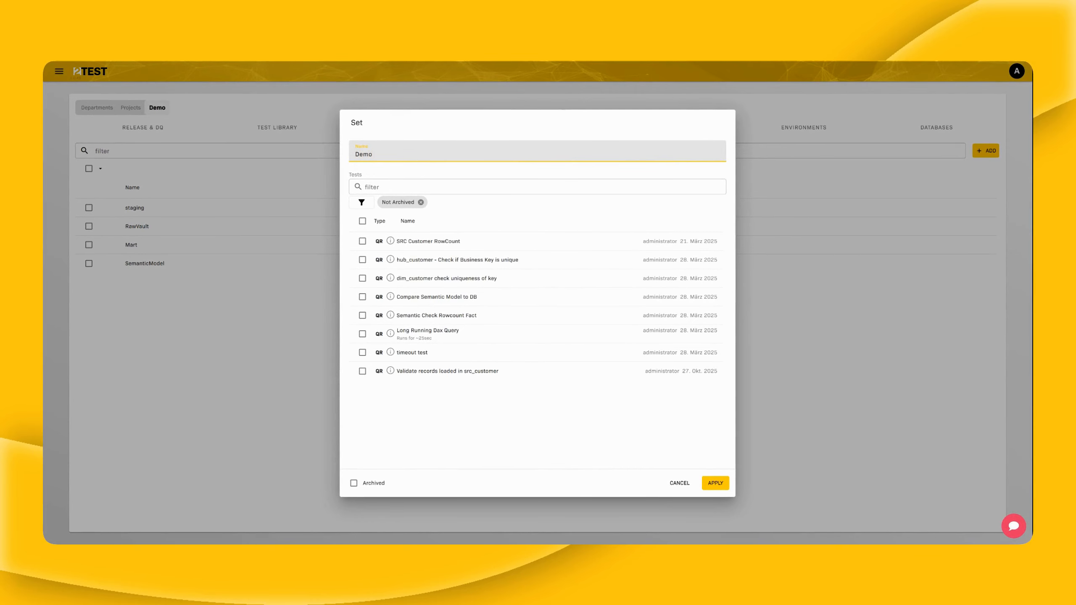
click(715, 482)
click(287, 127)
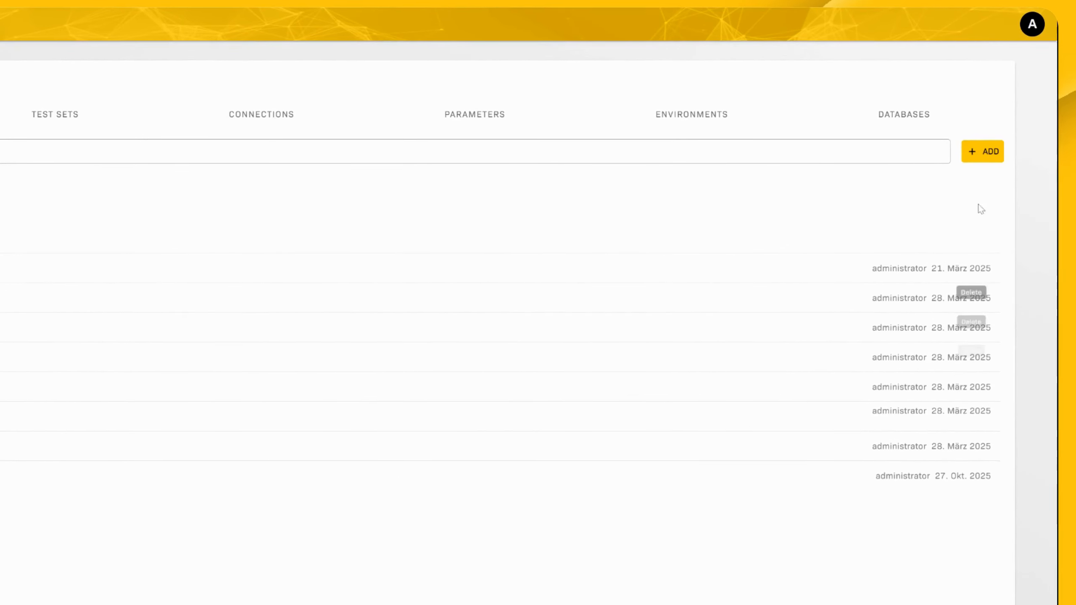
- Add another Query Runner test named 'Validate SRC to warehouse' and fill in its description
click(991, 152)
click(948, 187)
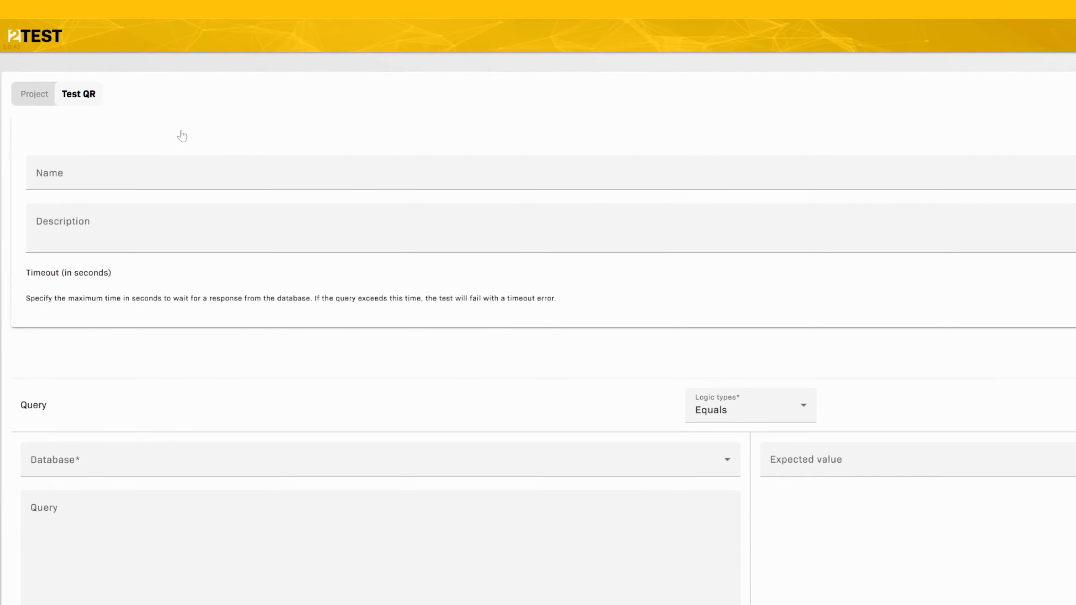
click(184, 172)
text(Validate SRC to warehouse)
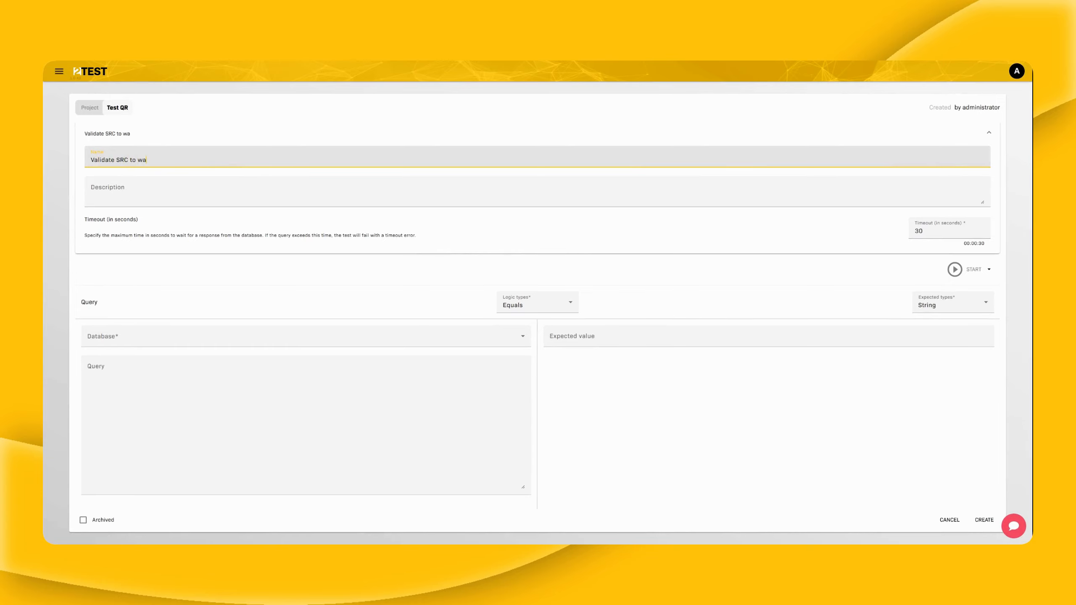
key(Tab)
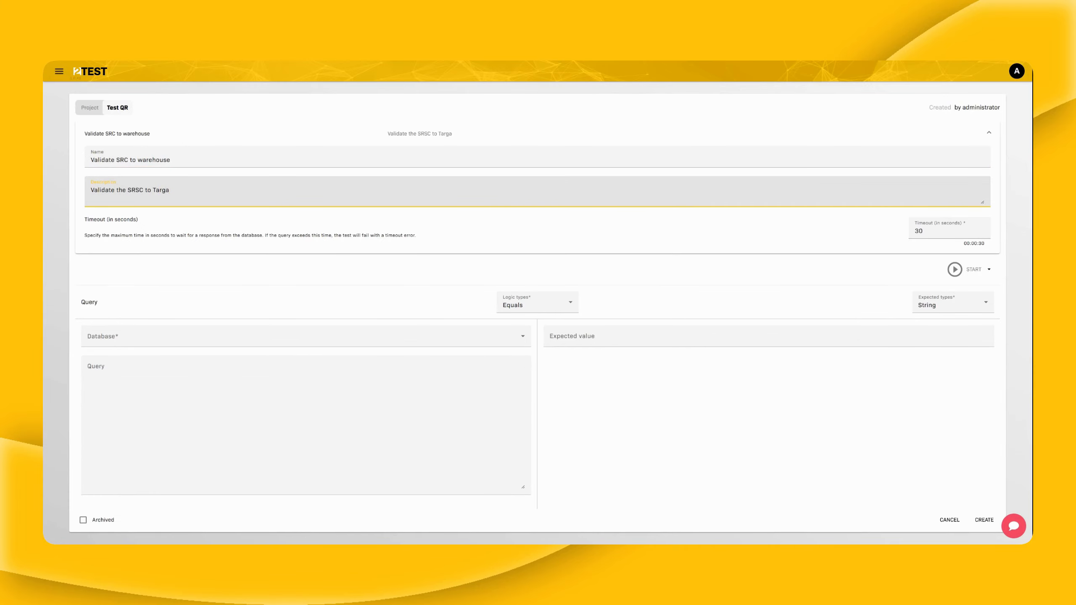
key(BackSpace)
- Set the database to SRC_LHouse and the expected result type to Query
click(137, 335)
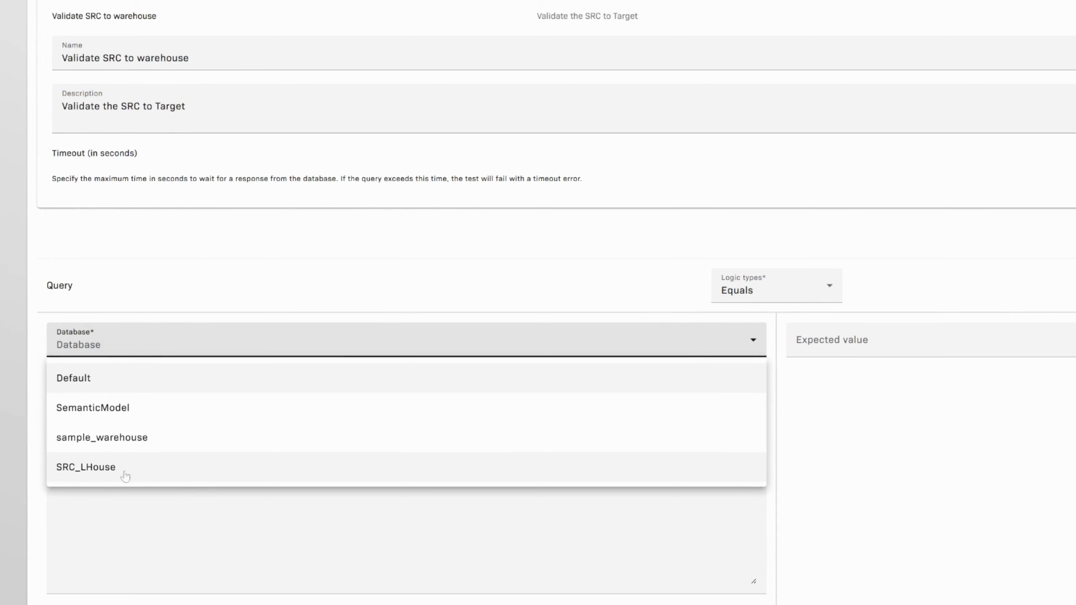
click(102, 468)
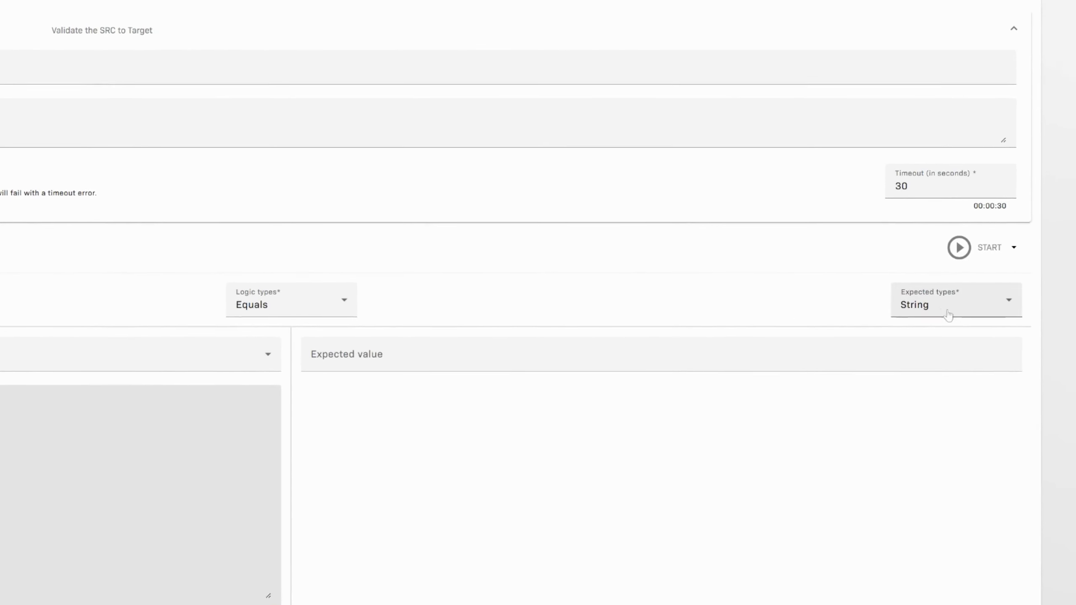
click(947, 315)
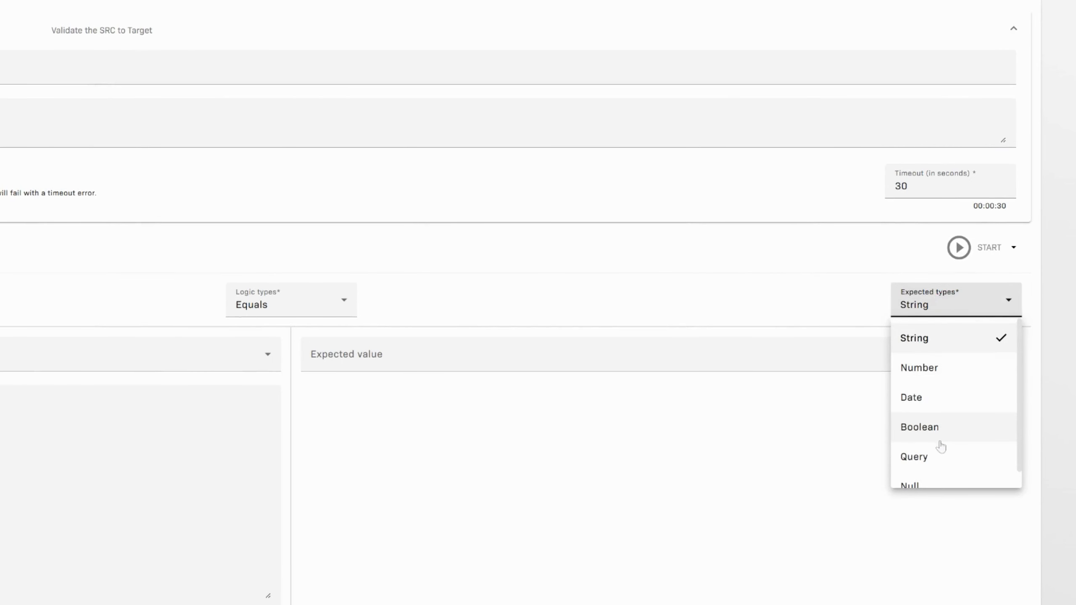
scroll(939, 423, down, 1)
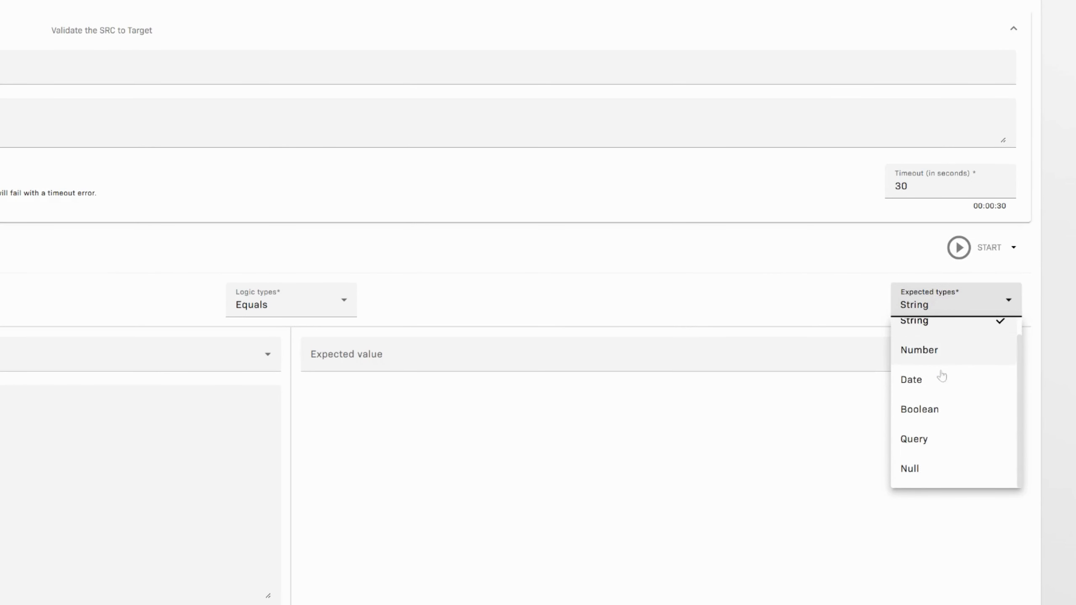
click(935, 439)
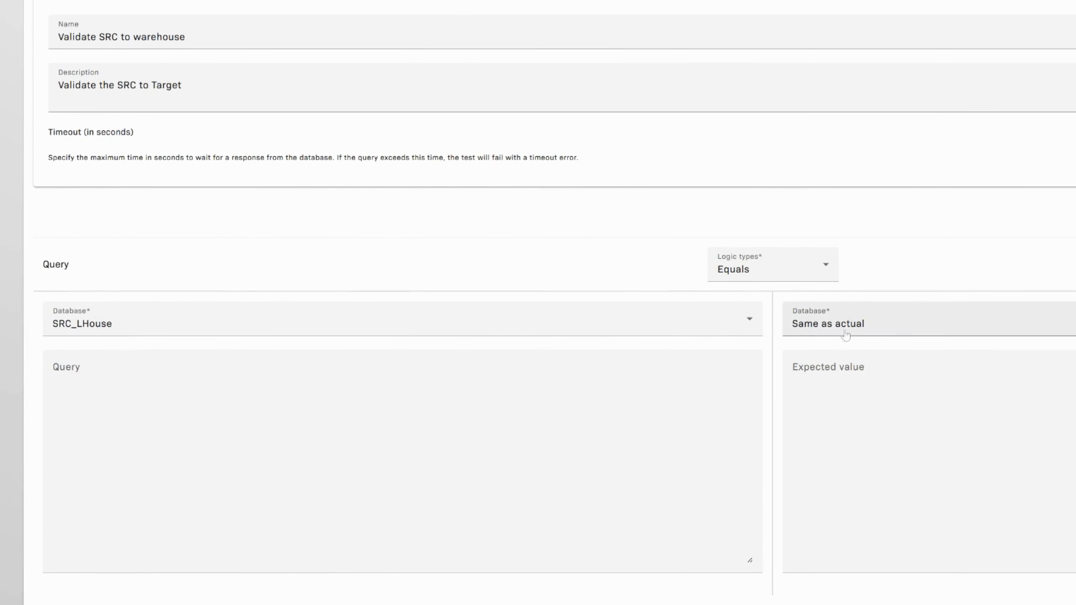
- Use 'select count(*) from src_customer' as both actual and expected query, database Same as actual
click(402, 401)
text(select count(*) fr)
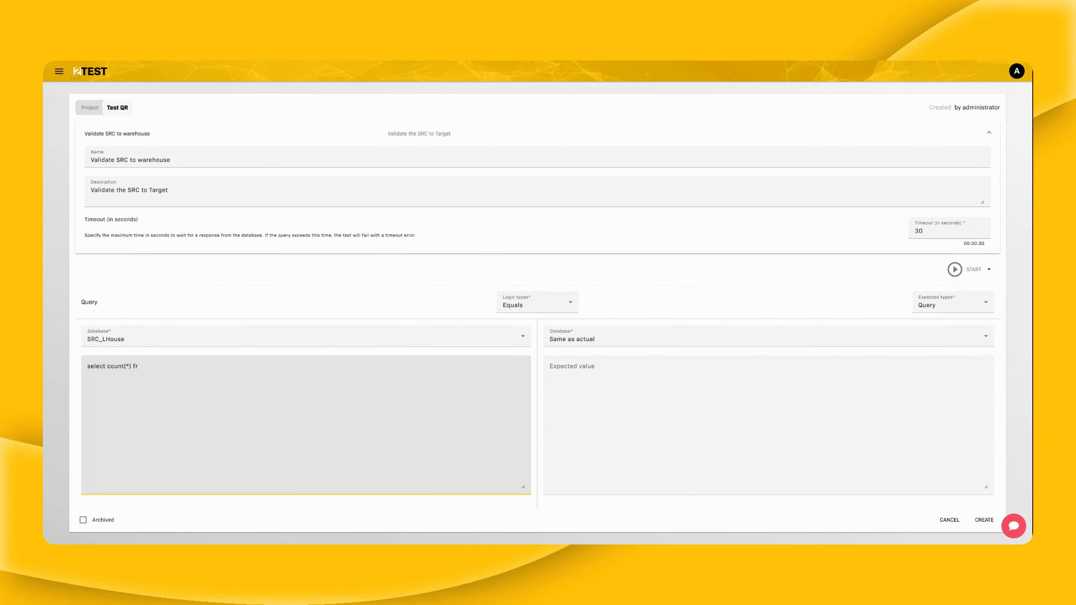
text(om src_customer)
click(599, 370)
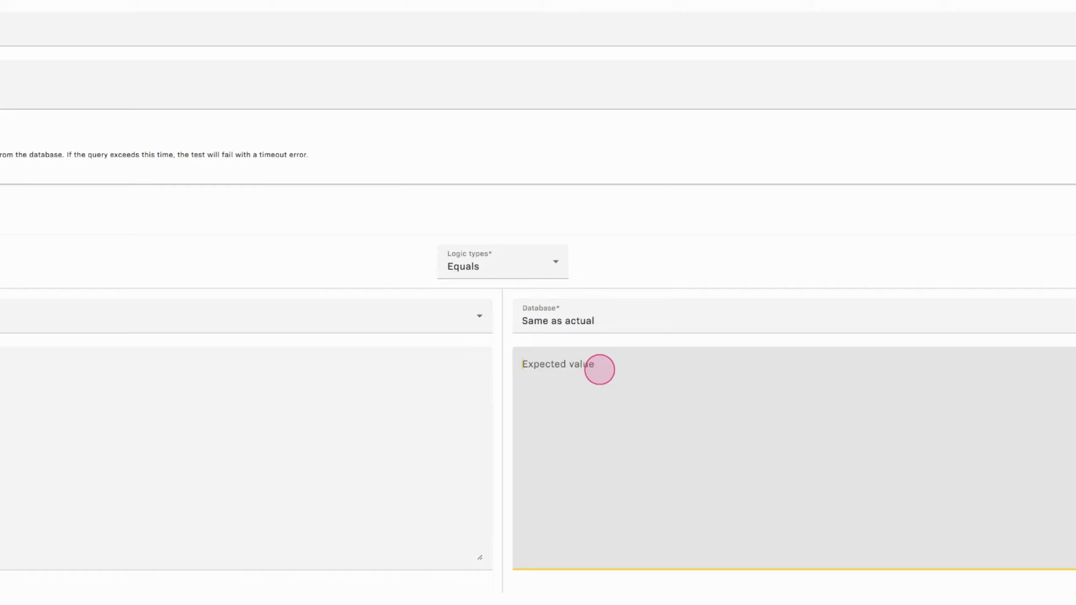
text(select count(*) from src_customer)
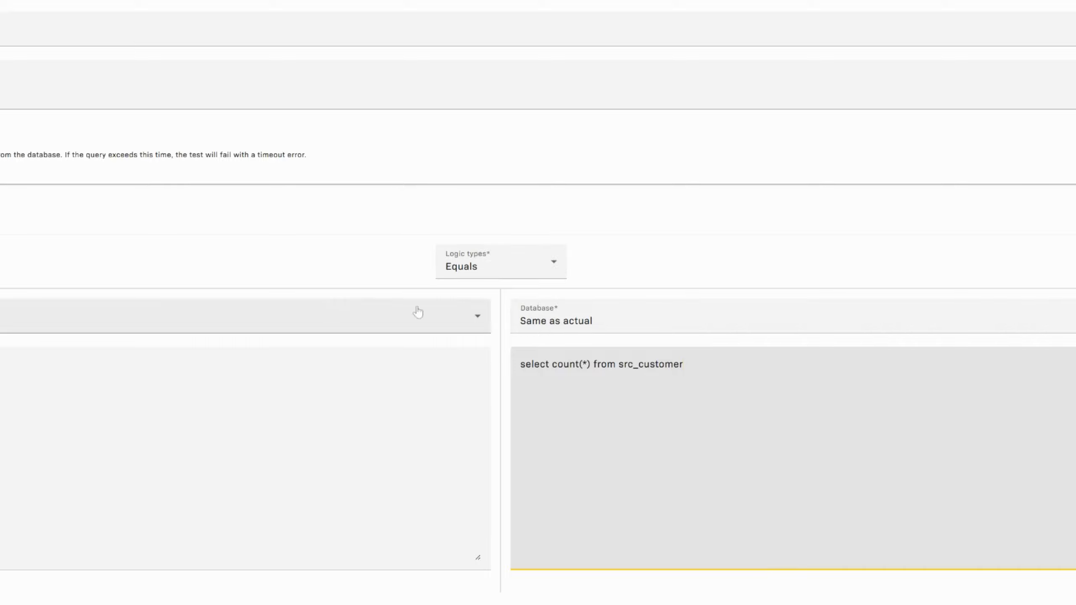
click(595, 329)
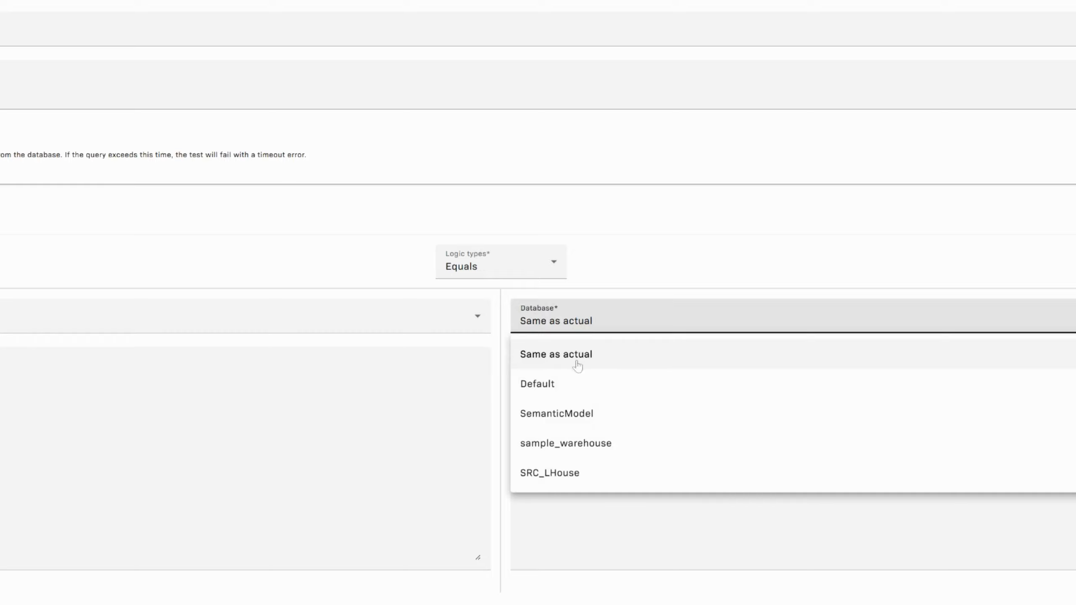
click(968, 268)
- Run the test in PROD and confirm the success message
click(961, 271)
click(958, 305)
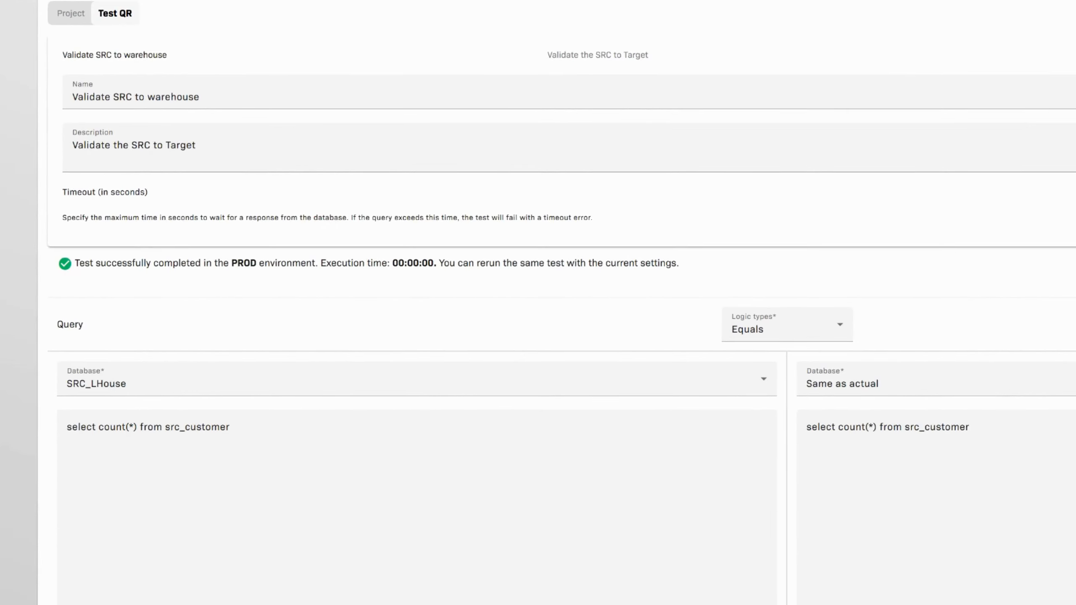
drag(121, 263, 580, 271)
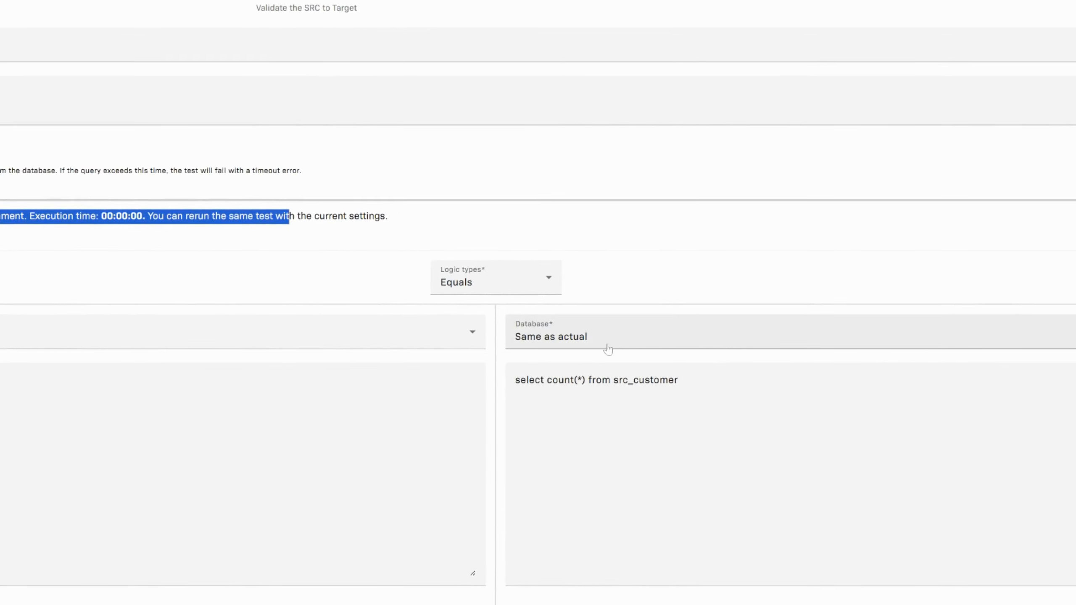
- Point the expected query at sample_warehouse and rerun in PROD, revealing an invalid object name error
click(607, 349)
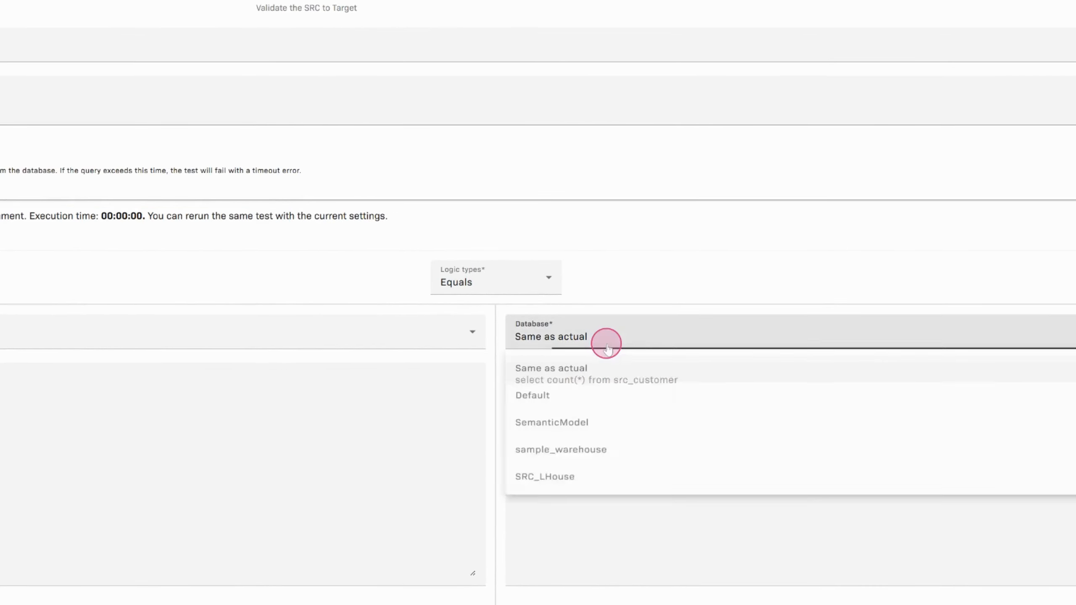
click(598, 462)
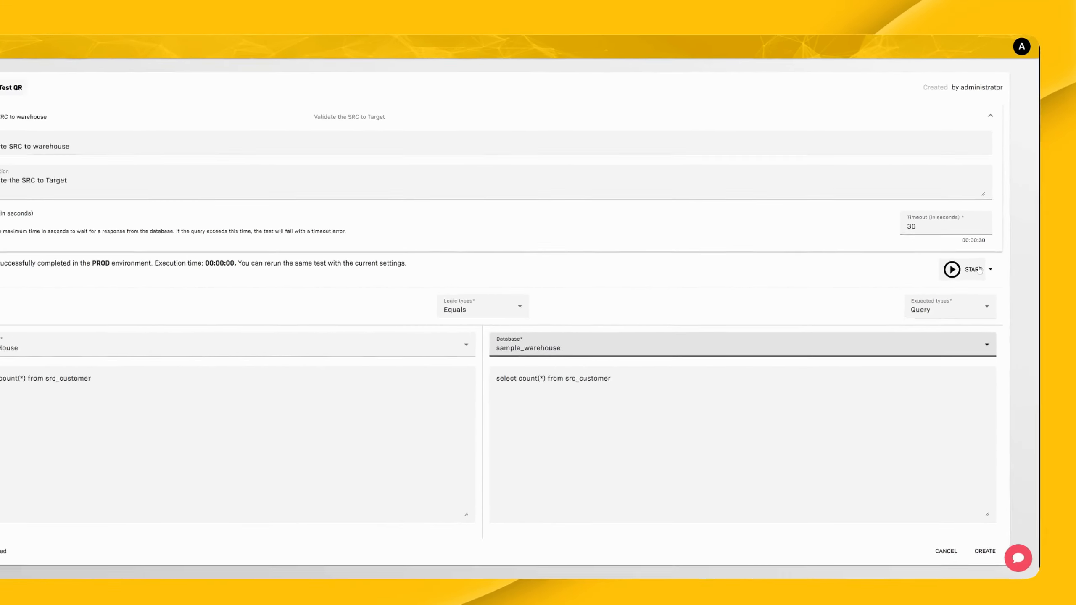
click(940, 270)
mouse_move(172, 292)
mouse_down()
mouse_move(145, 292)
mouse_move(185, 292)
mouse_up()
drag(405, 307, 454, 307)
click(462, 312)
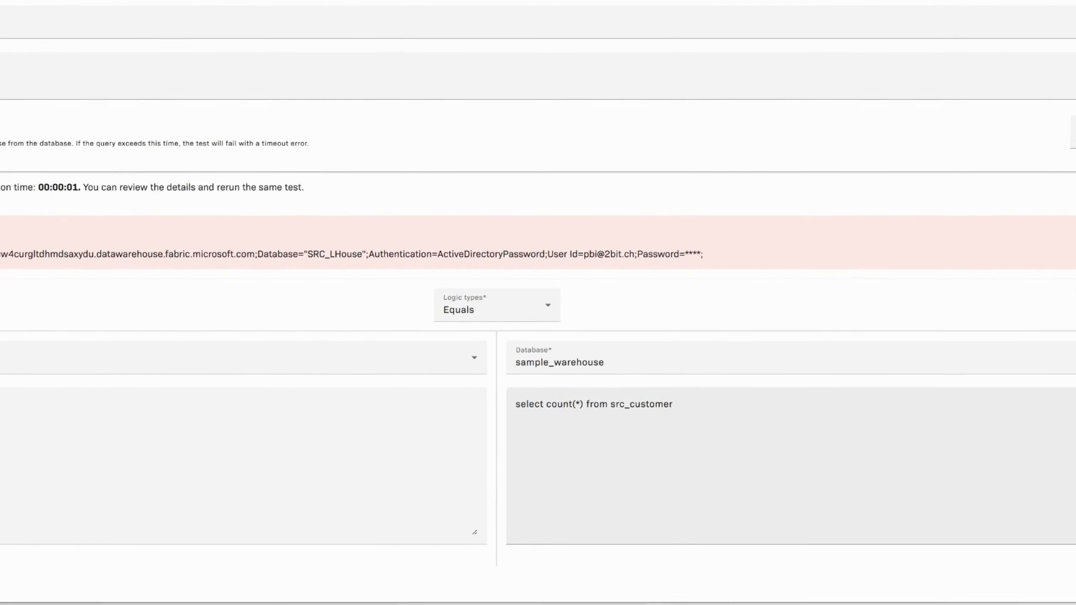
- Prefix the expected table with 'src.' and rerun the test successfully in PROD
click(610, 404)
text(src.)
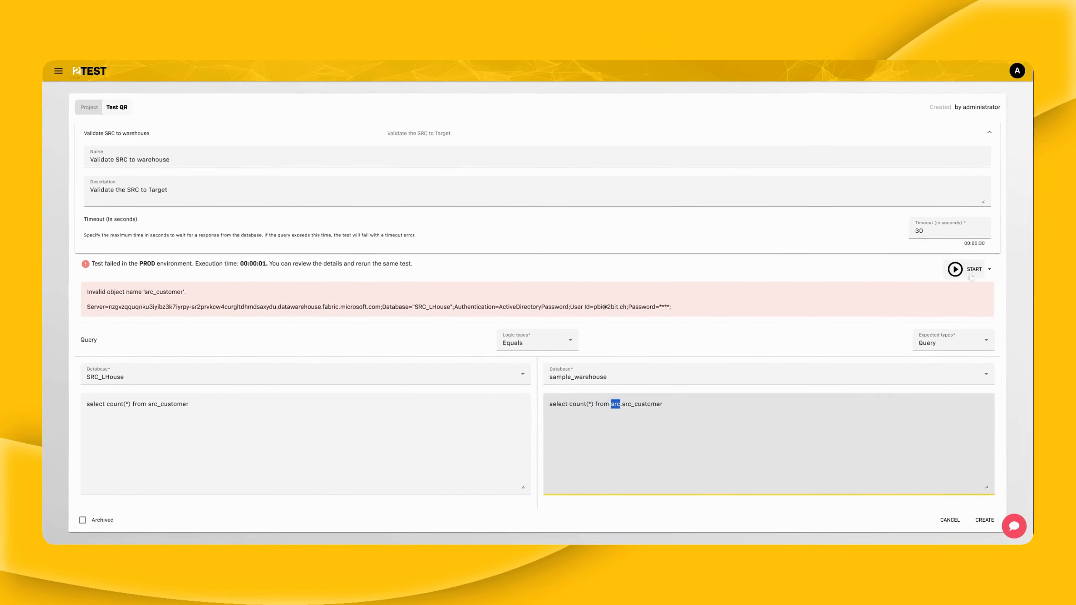
click(966, 270)
drag(106, 260, 458, 264)
- Review the source and target queries, then save the test to the library
drag(552, 366, 673, 365)
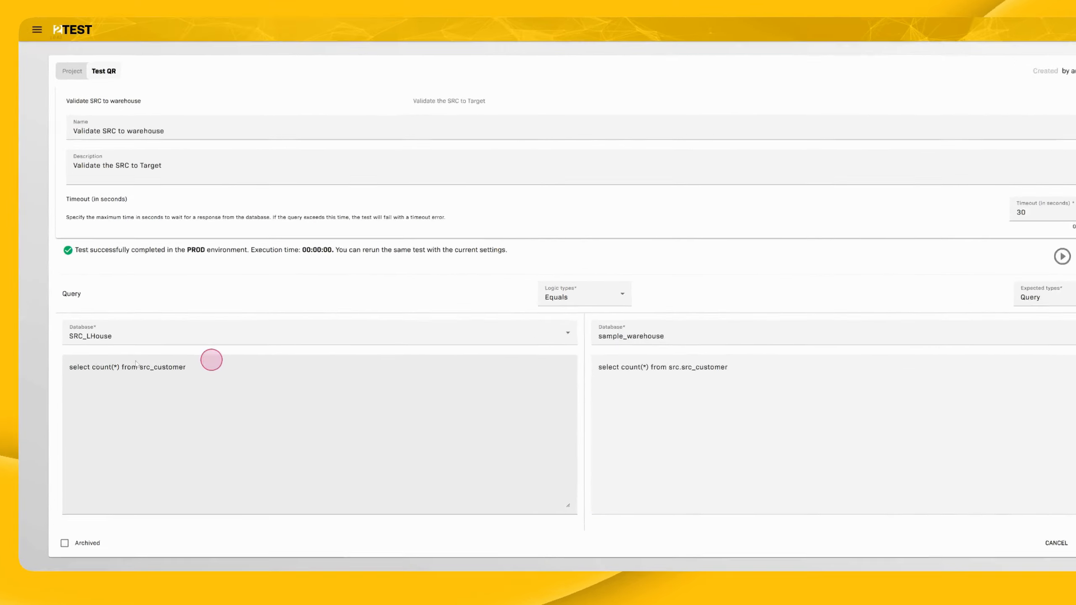
drag(211, 359, 86, 365)
click(194, 364)
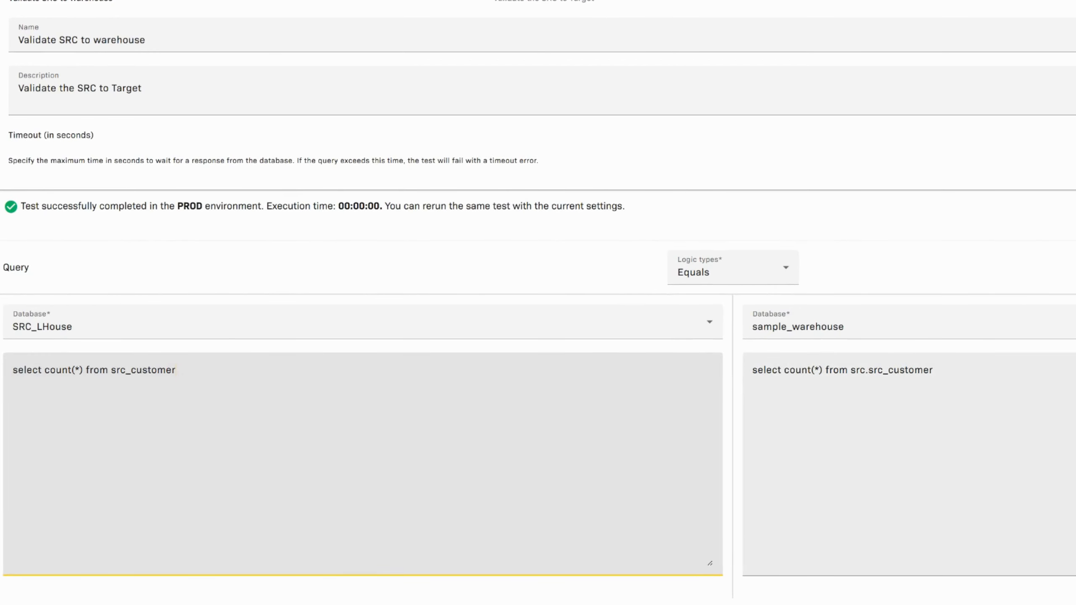
drag(962, 370, 737, 372)
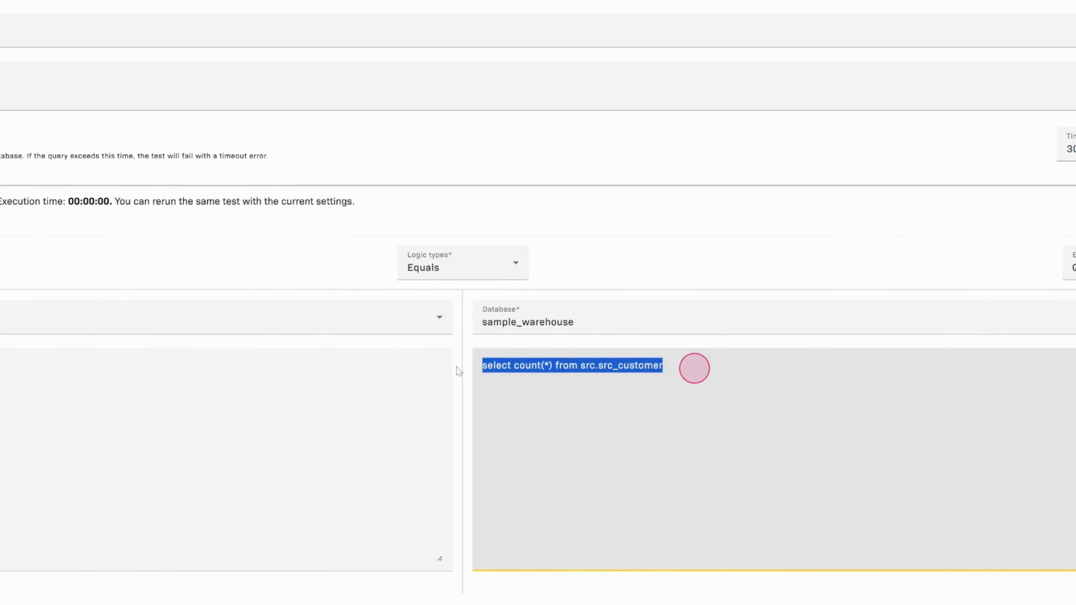
click(583, 366)
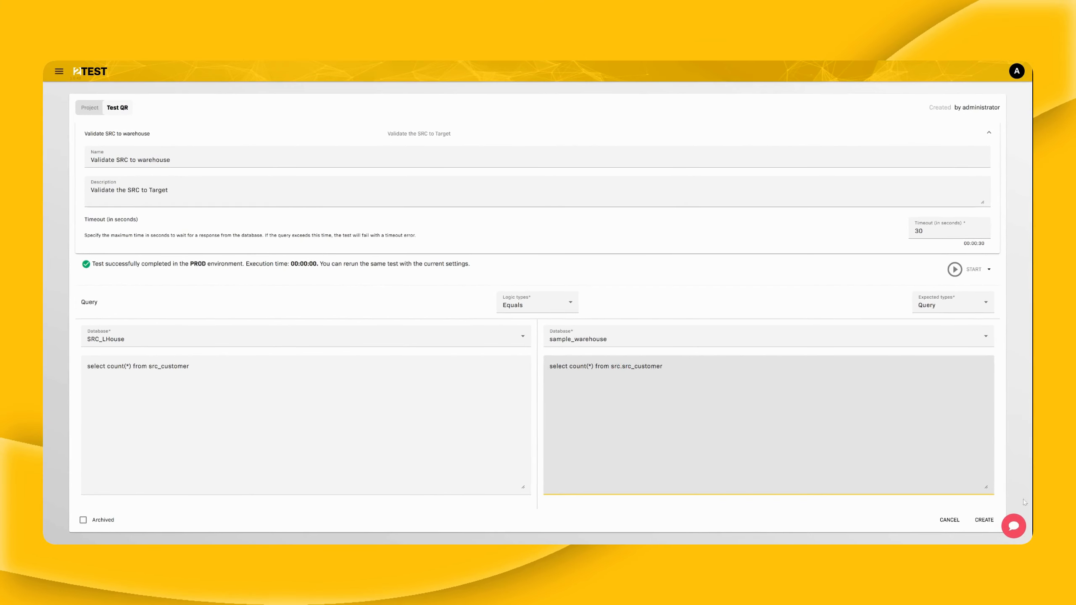
click(979, 521)
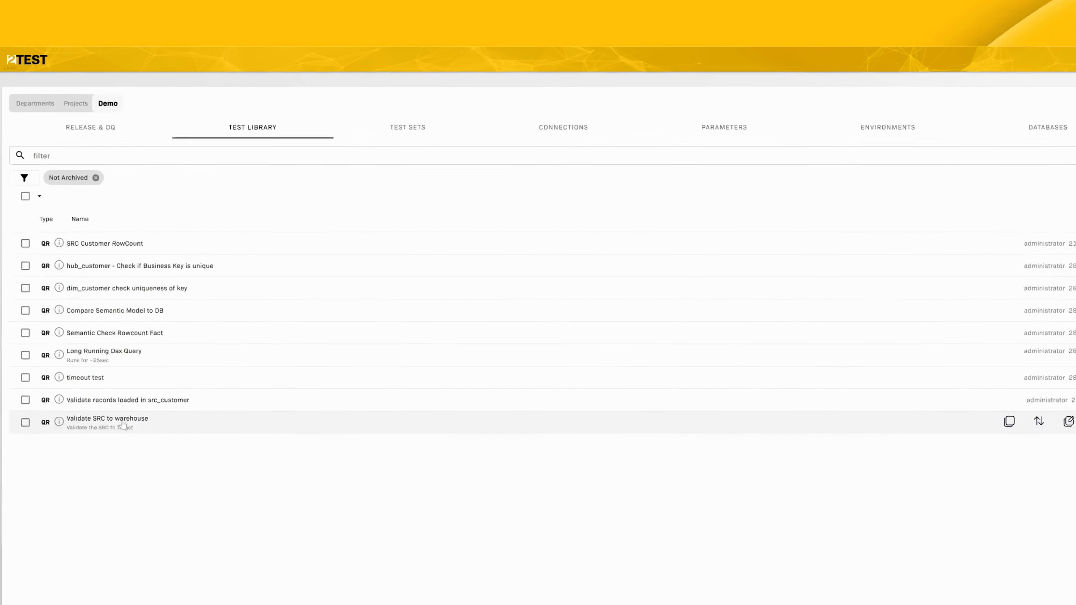
- Add 'Validate SRC to warehouse' to the Demo test set and apply the change
click(406, 127)
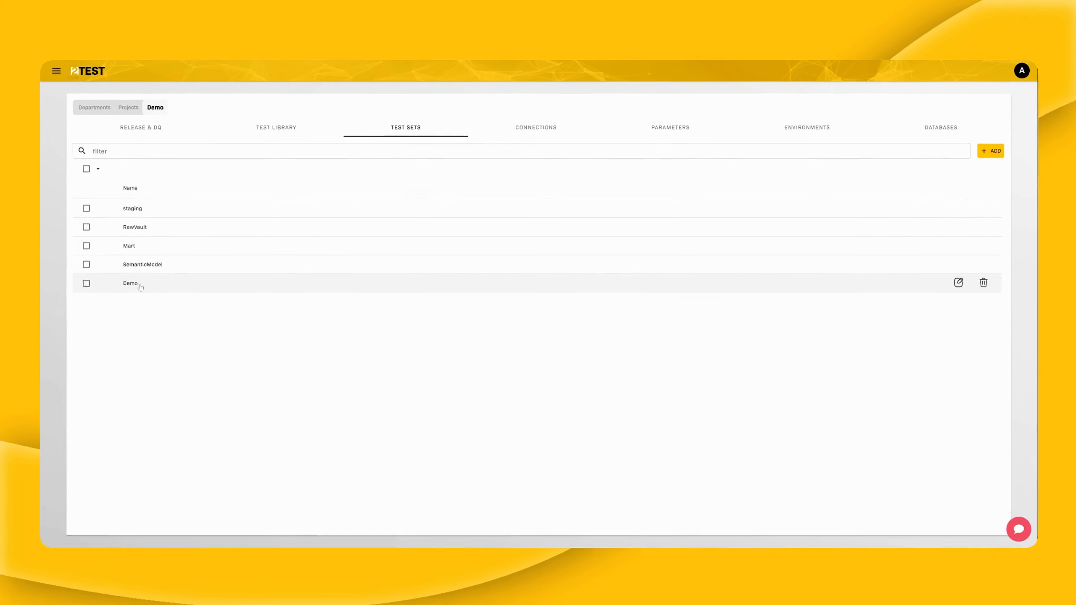
click(140, 288)
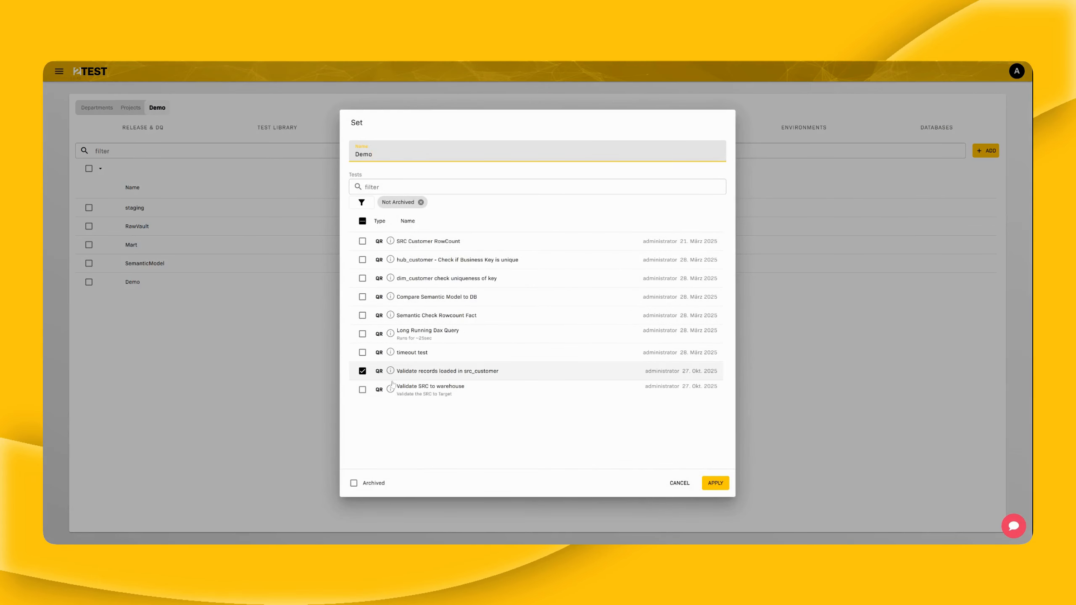
click(362, 389)
click(714, 483)
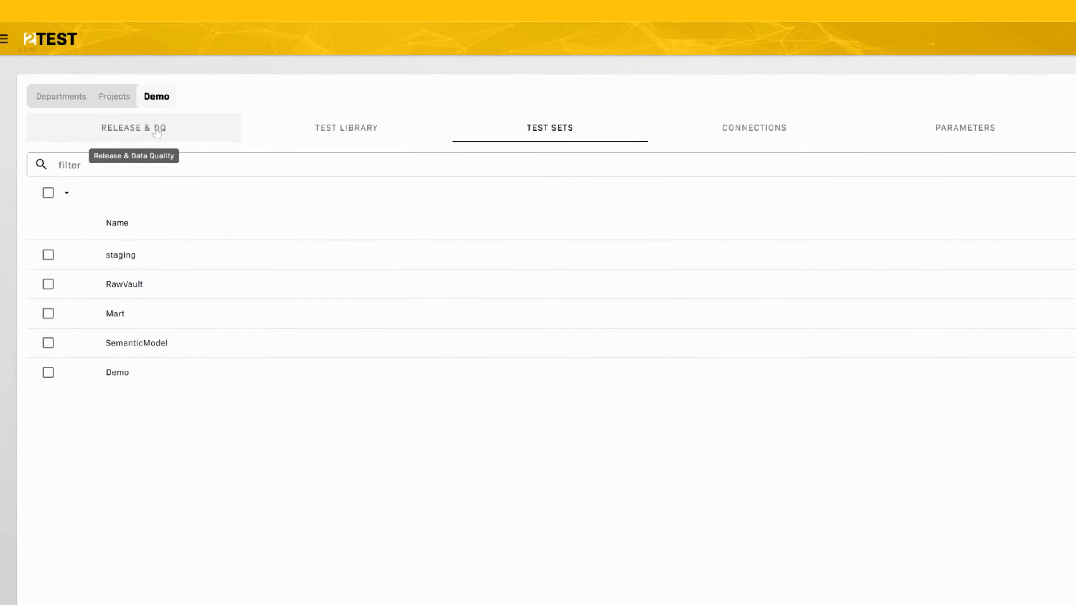
- Open the November Release under Release & DQ and view its Test Plan
click(152, 128)
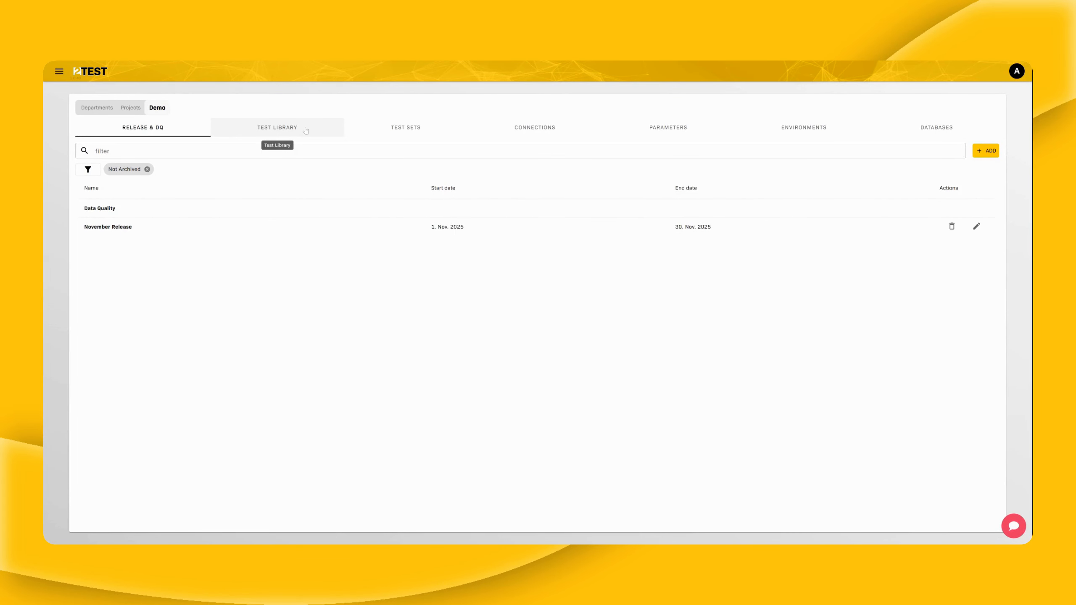
click(126, 229)
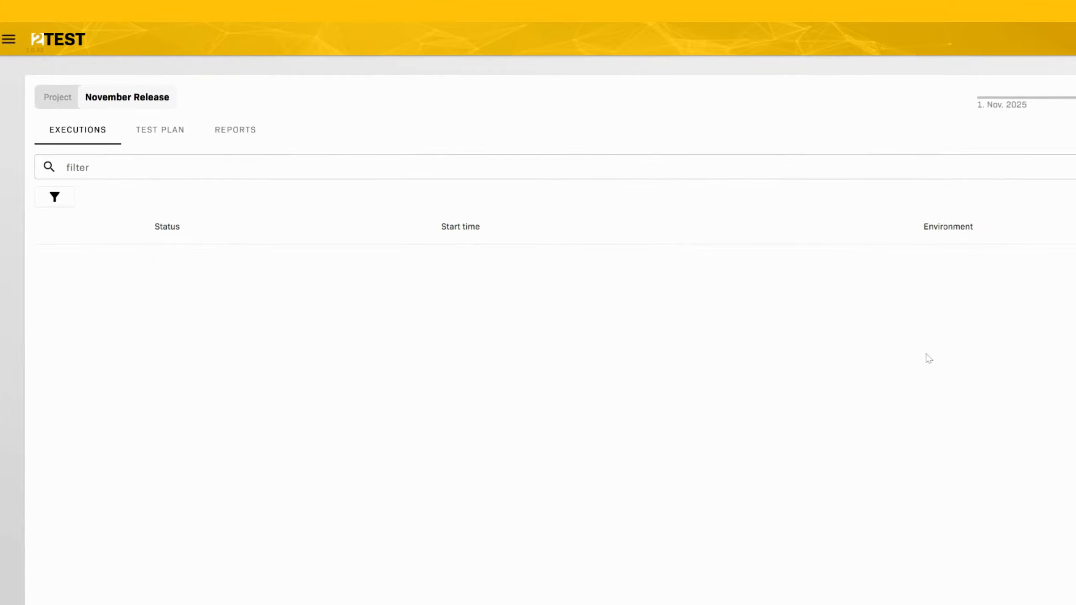
click(145, 132)
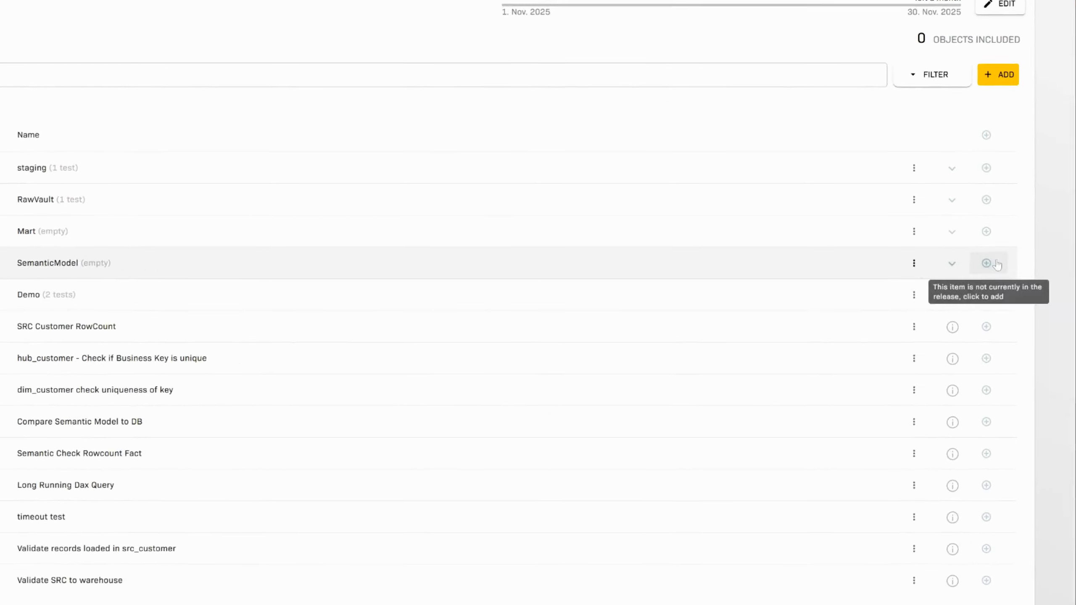
- Expand the Demo set and filter the test plan to show only Set entries
click(953, 296)
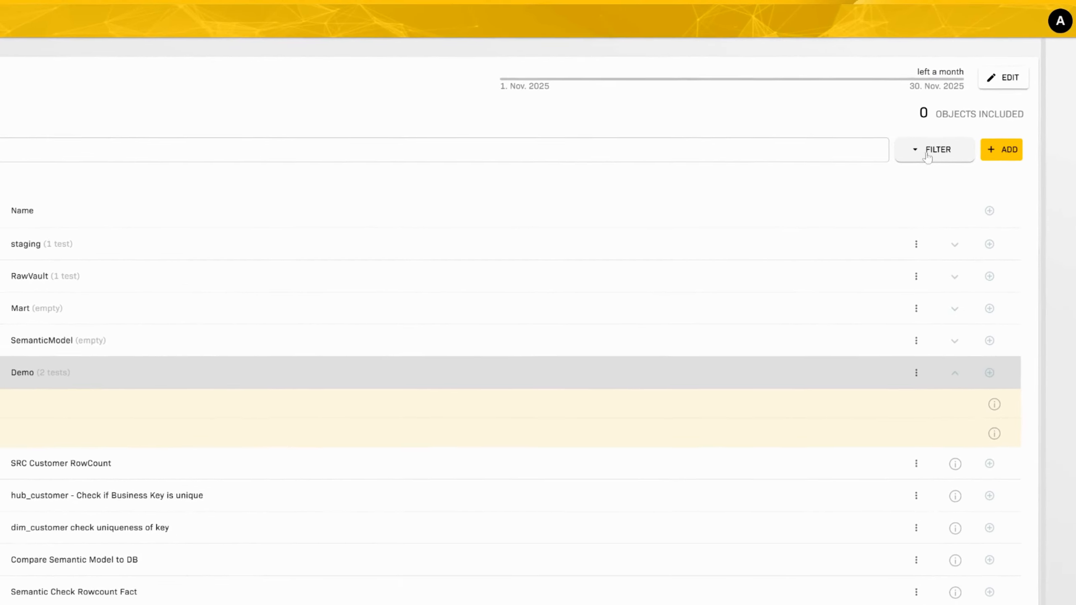
click(939, 157)
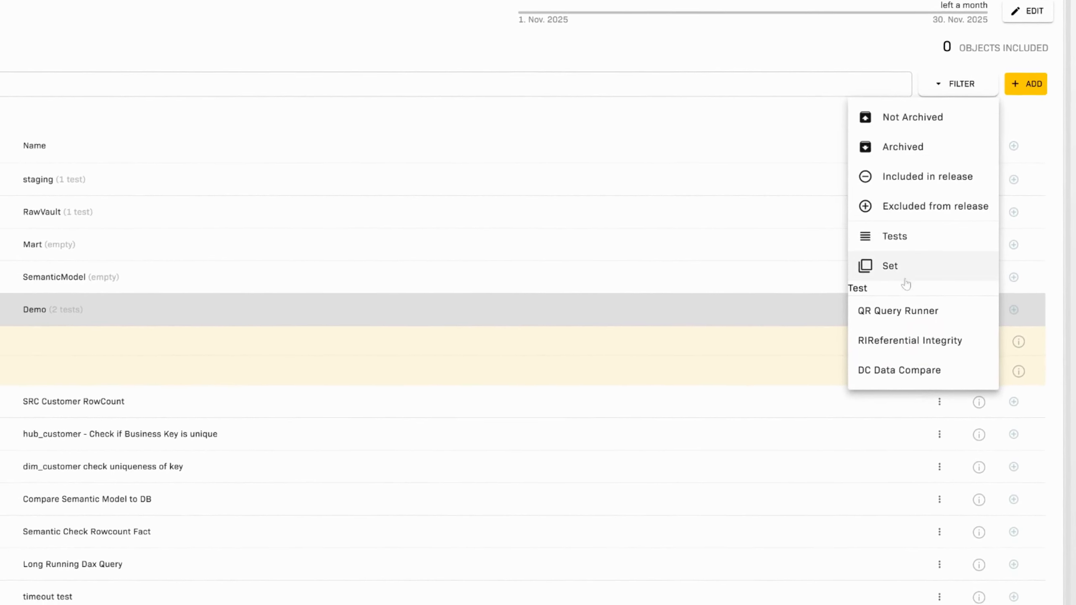
click(903, 273)
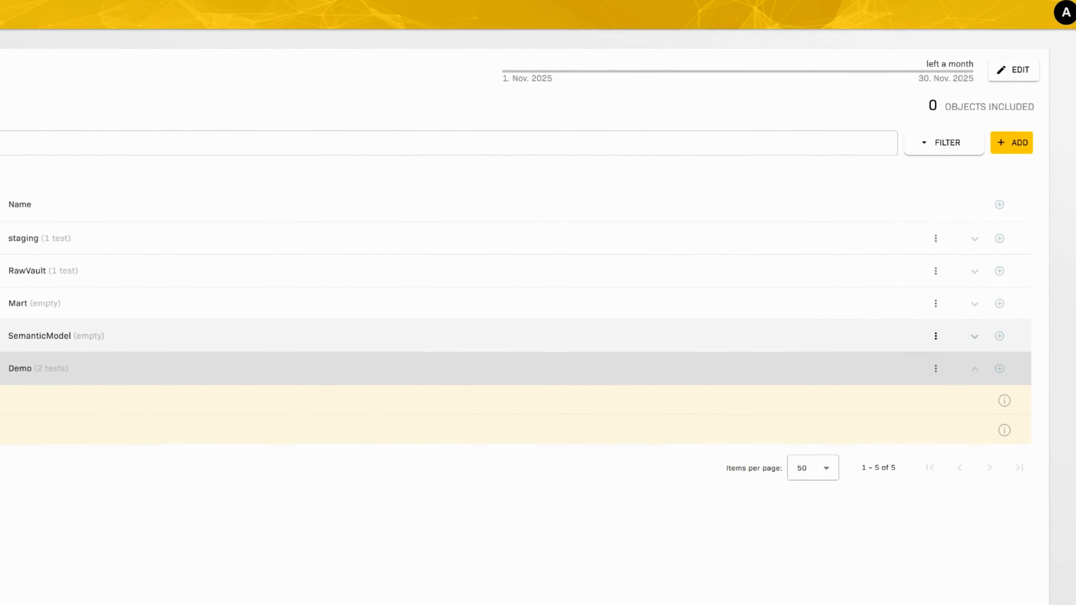
click(937, 160)
click(872, 300)
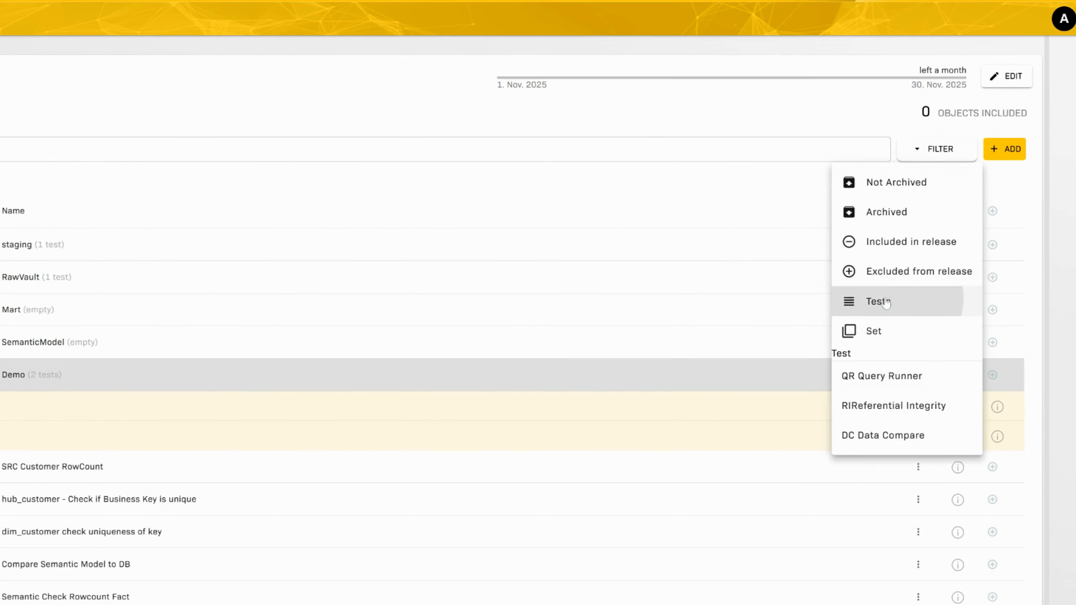
key(Escape)
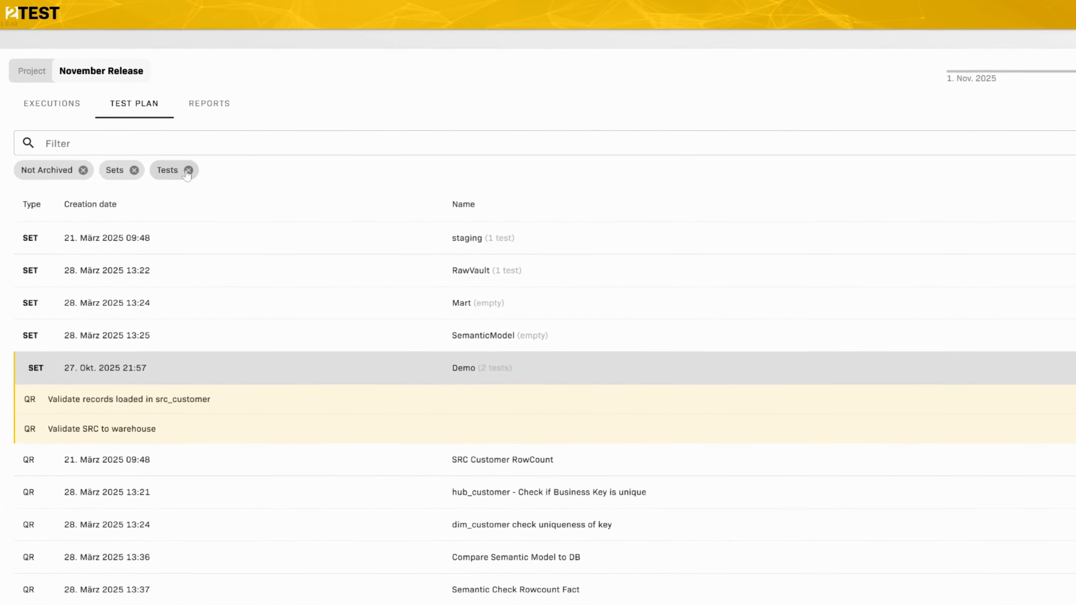
click(189, 170)
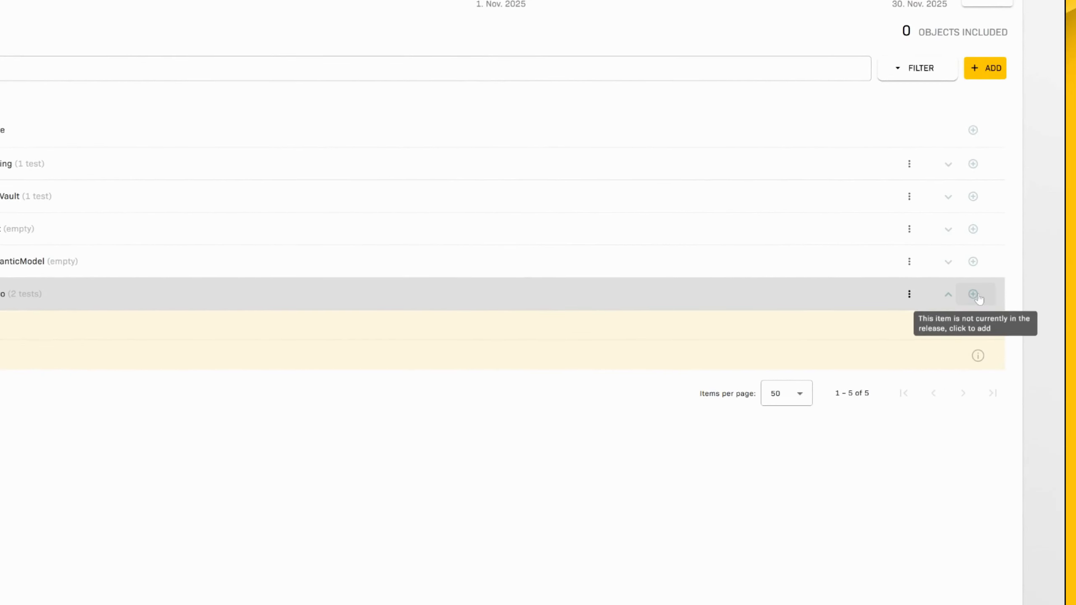
- Add the Demo set to the November Release, bringing objects included to 1
click(977, 296)
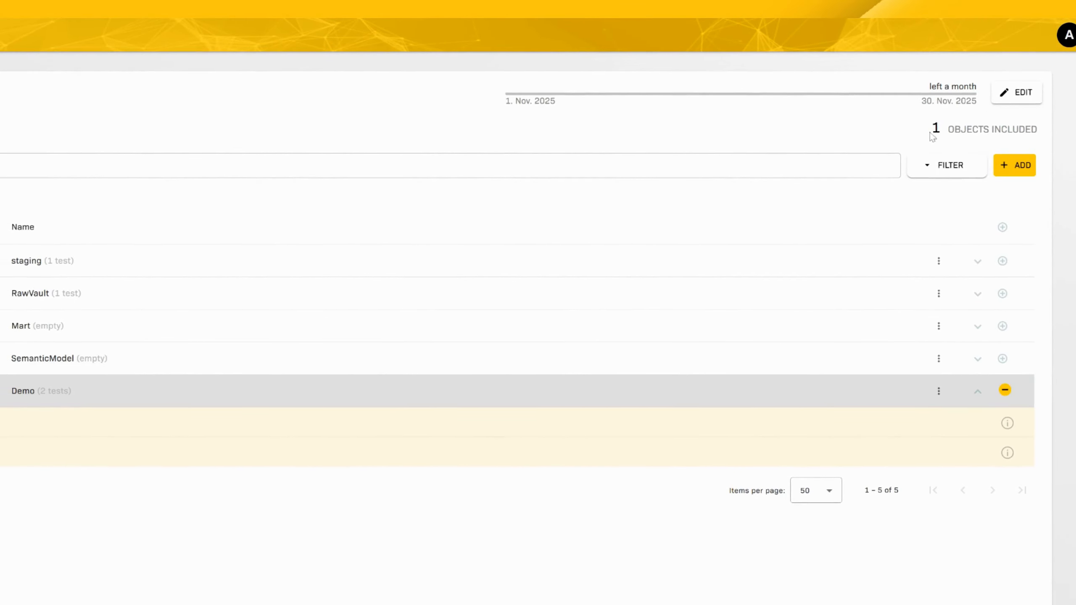
drag(932, 136, 1033, 140)
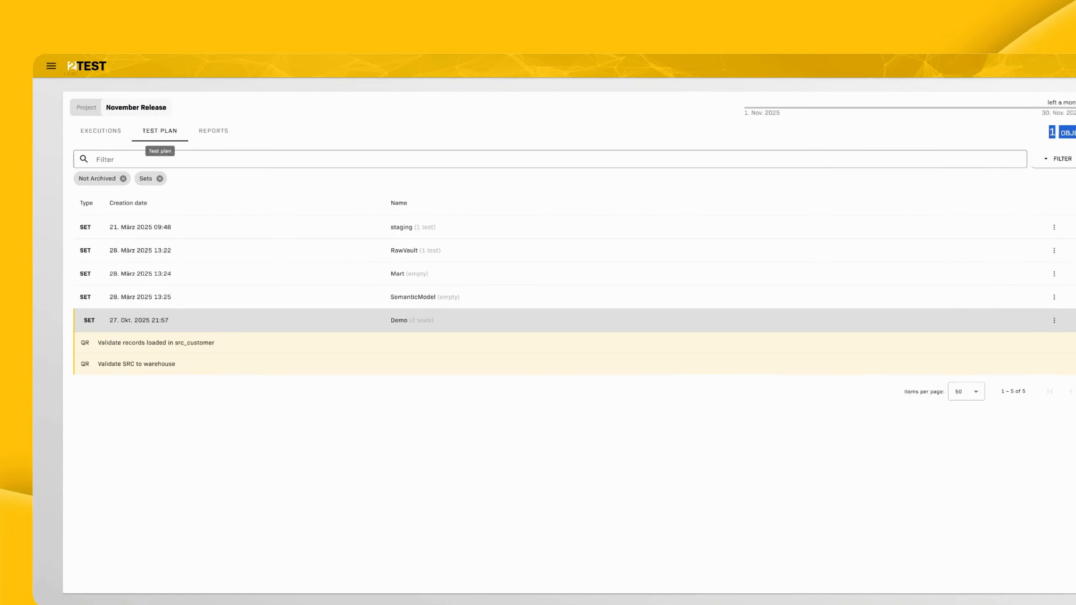
drag(189, 108, 113, 108)
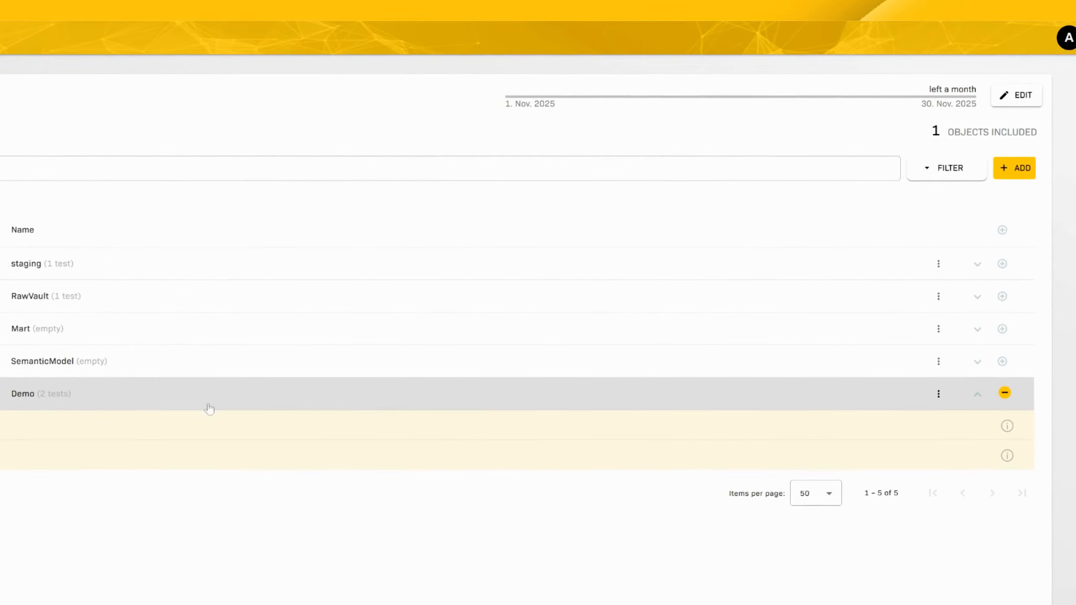
drag(928, 131, 1030, 132)
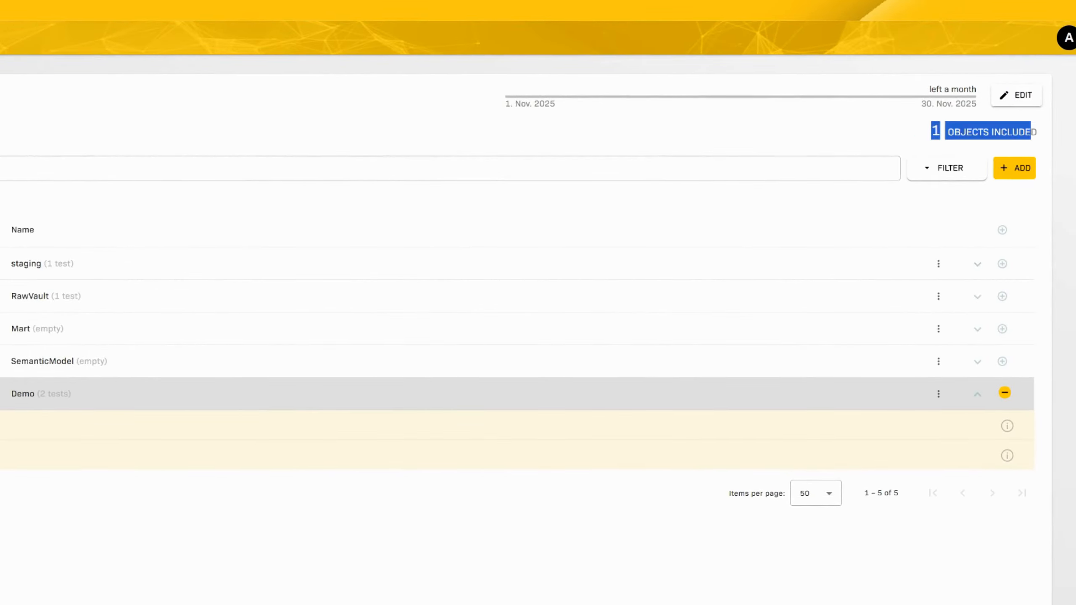
click(790, 143)
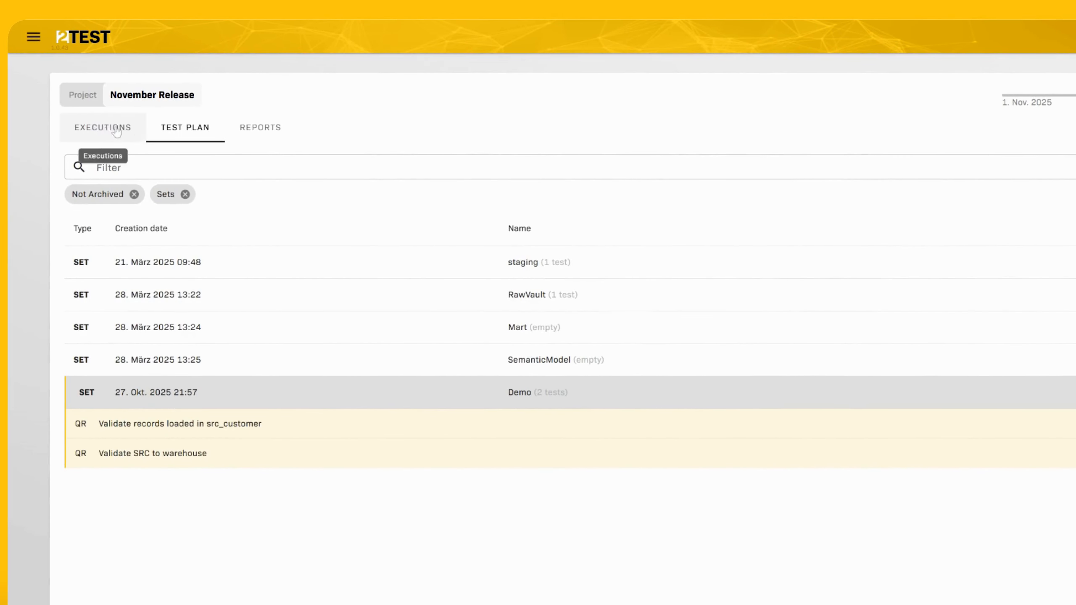
- Add a new execution to the November Release and pick PROD as its environment
click(104, 130)
click(979, 153)
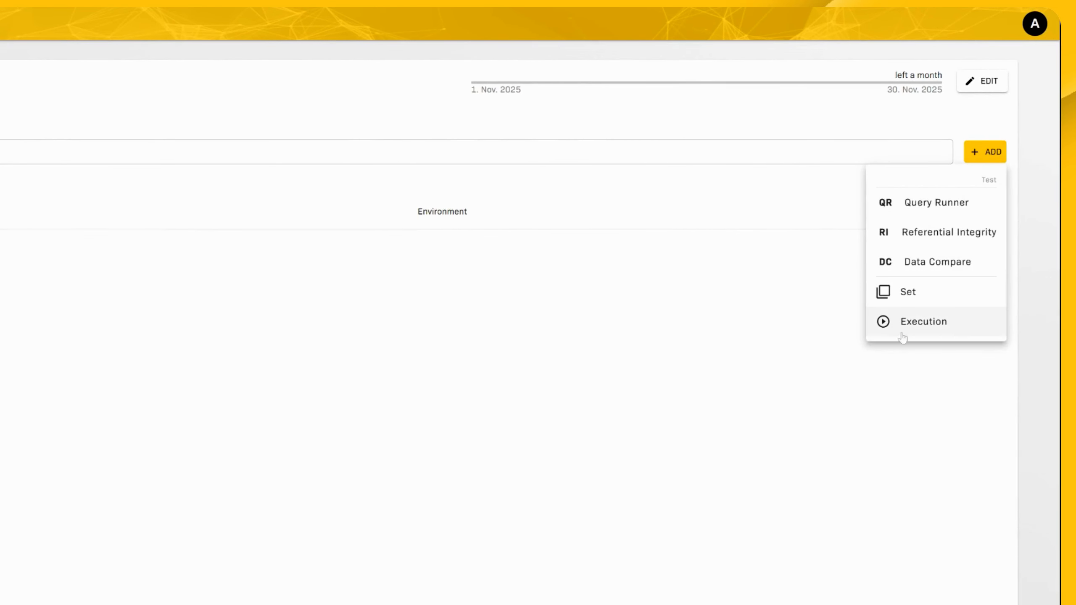
click(910, 326)
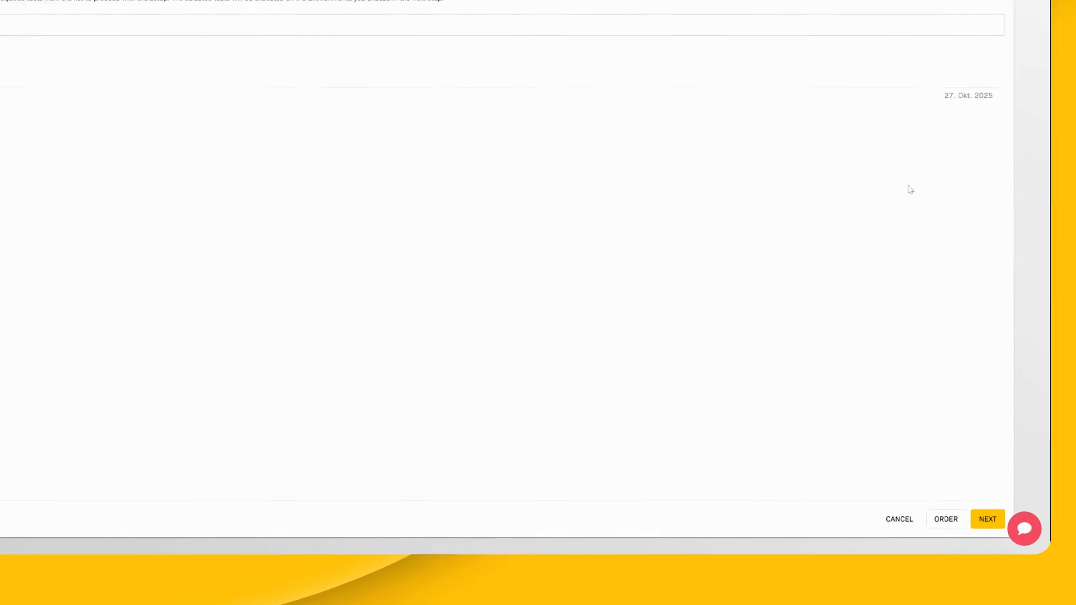
click(985, 518)
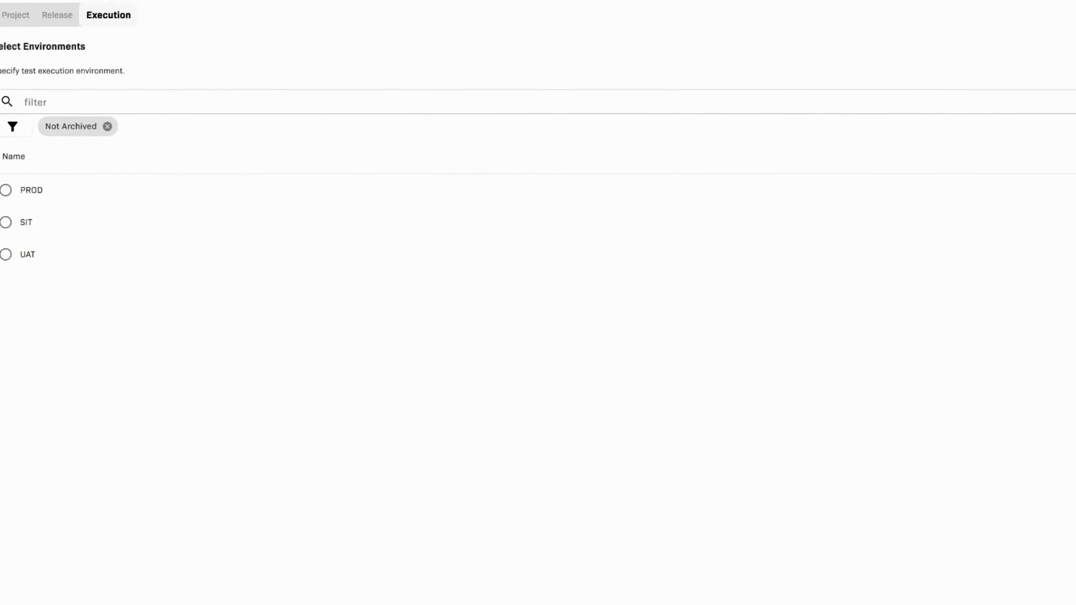
click(84, 218)
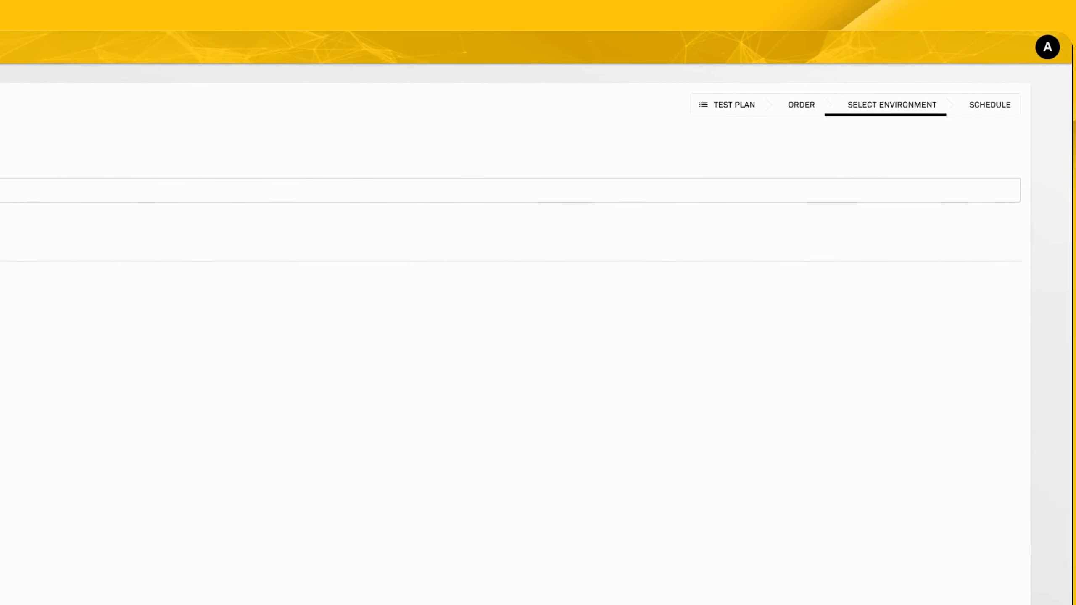
- Create the PROD execution with scheduling off so it runs now, then check both tests passed
click(962, 114)
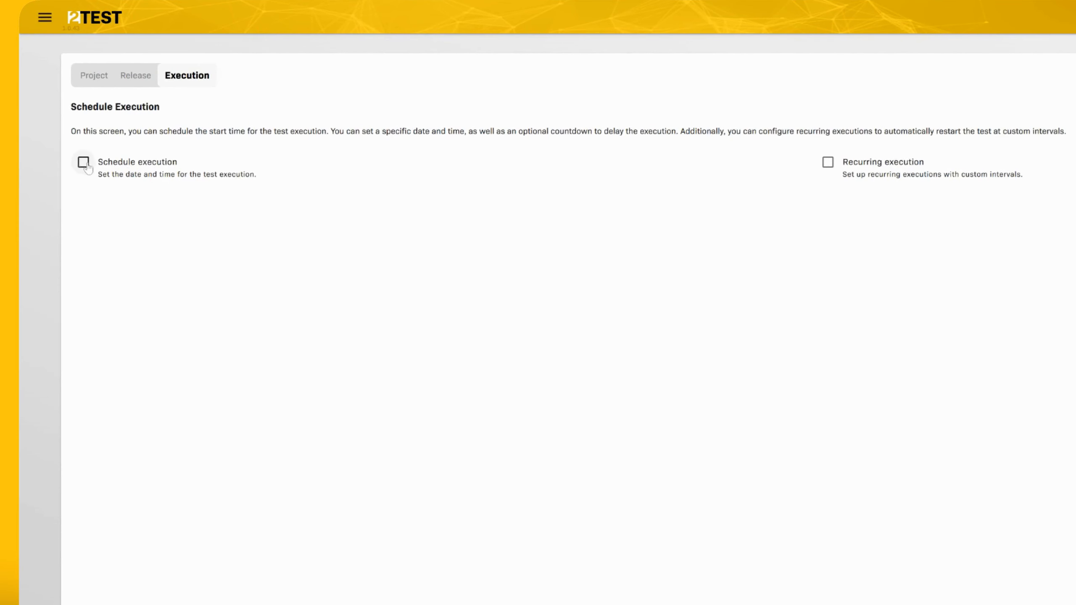
click(84, 162)
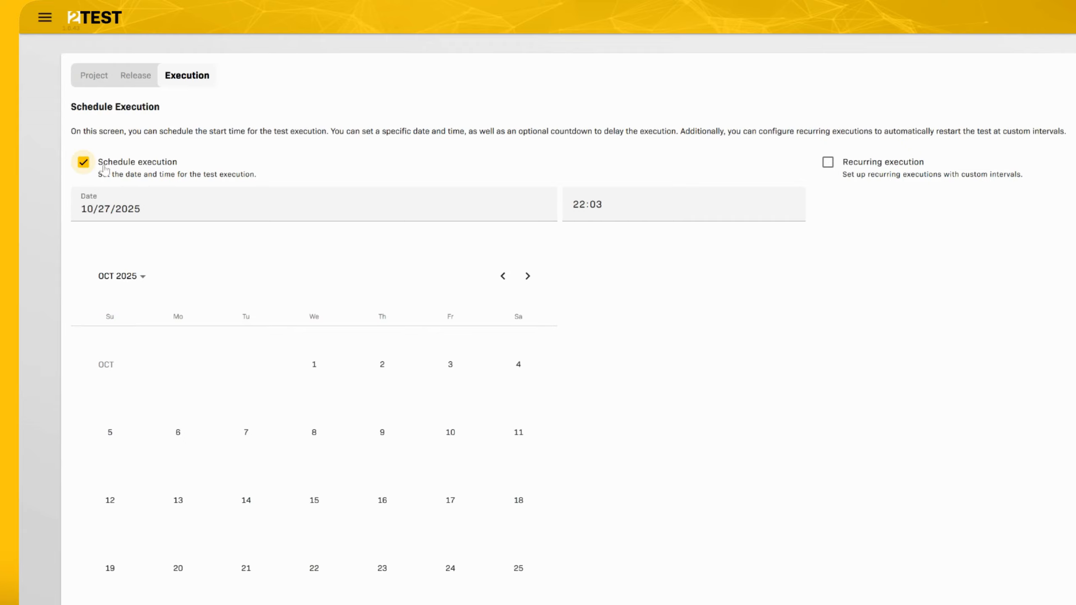
click(84, 162)
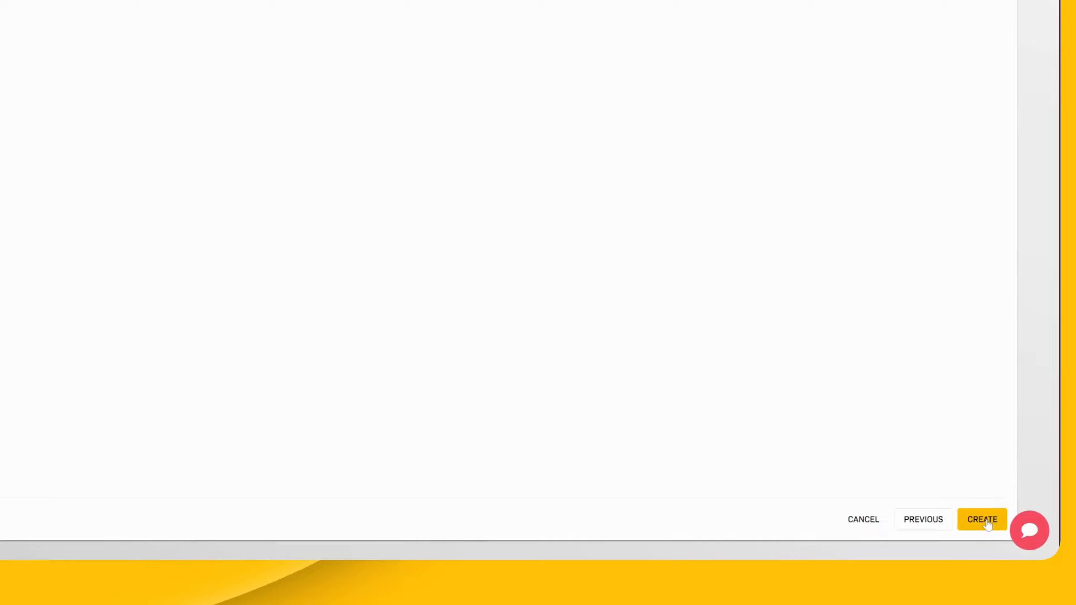
click(982, 520)
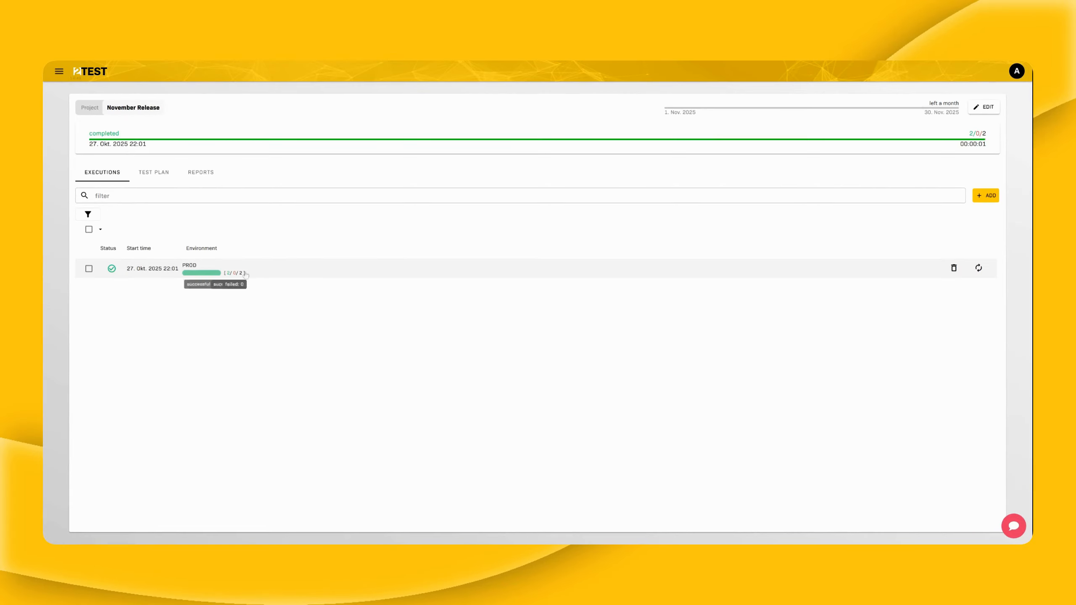
click(244, 274)
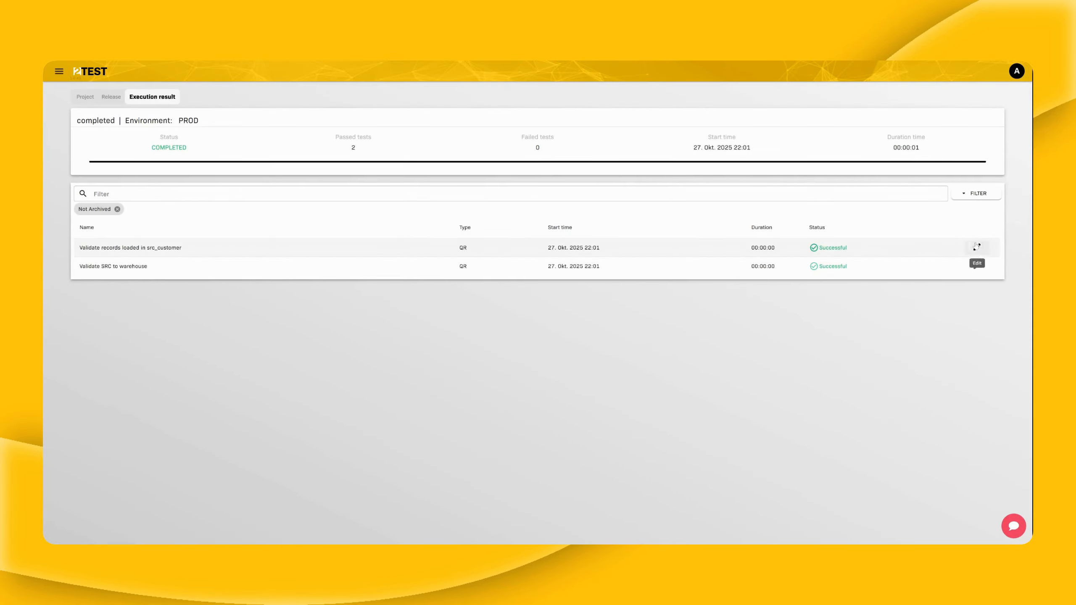
click(100, 110)
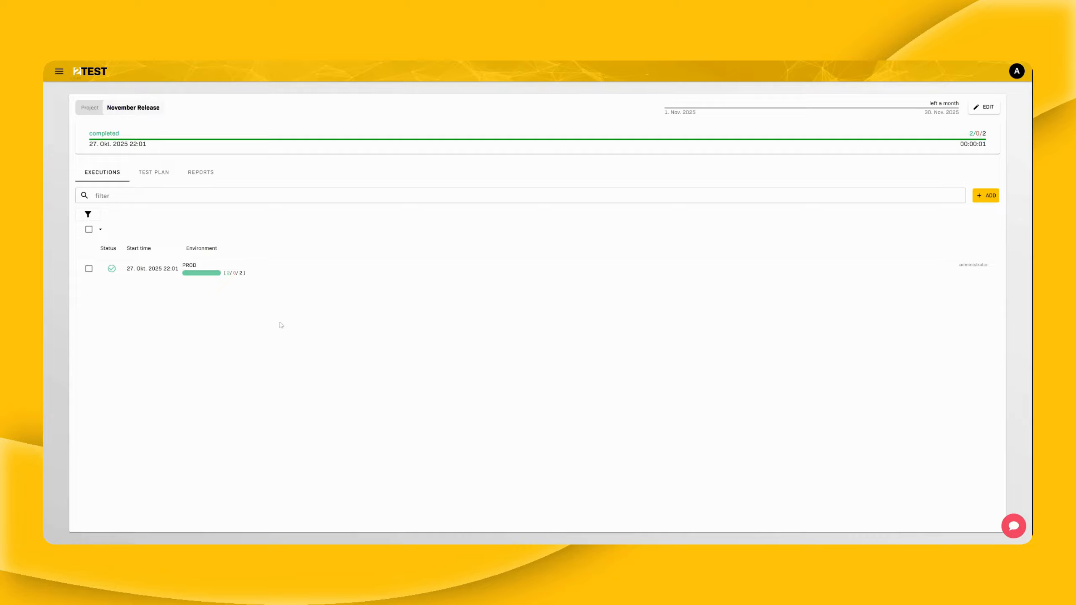